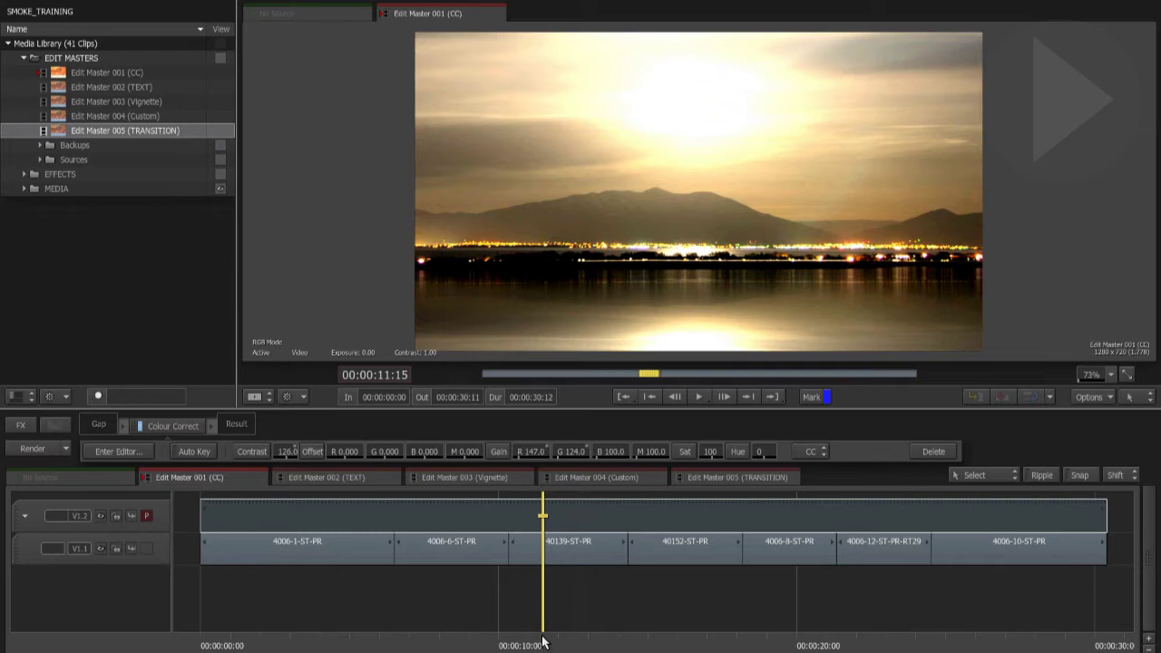
# Step: Select the Gap layer, toggle V1.1 off and on to compare, then open Edit Master 002 (TEXT)
pyautogui.moveTo(541, 641); pyautogui.dragTo(577, 643)
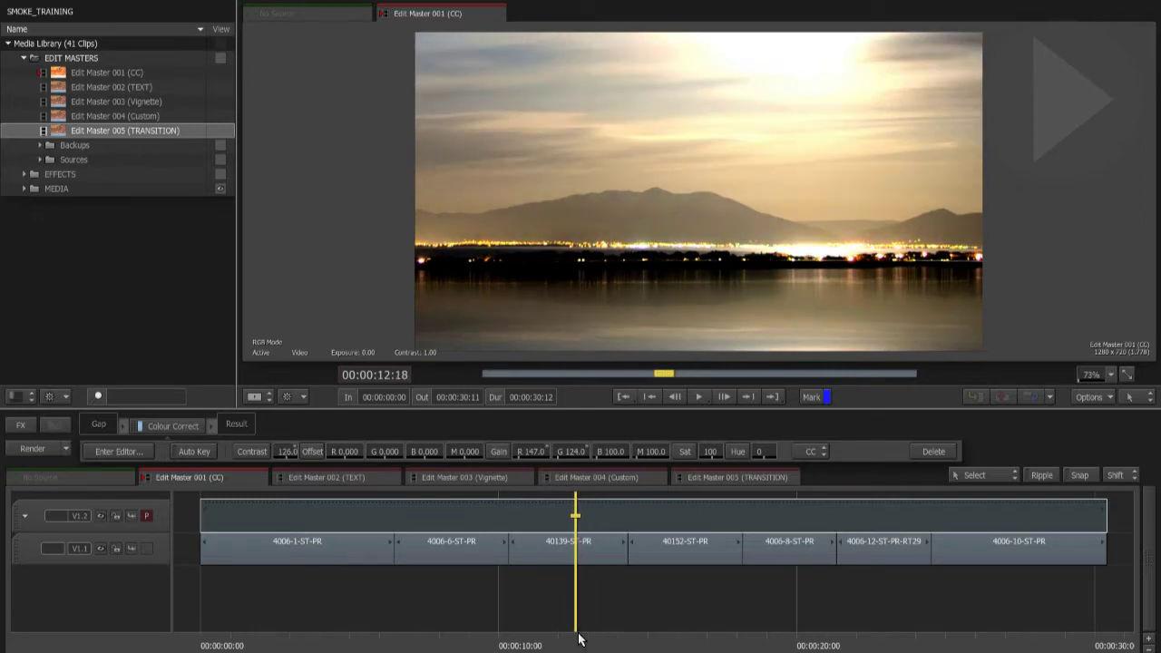
pyautogui.click(588, 524)
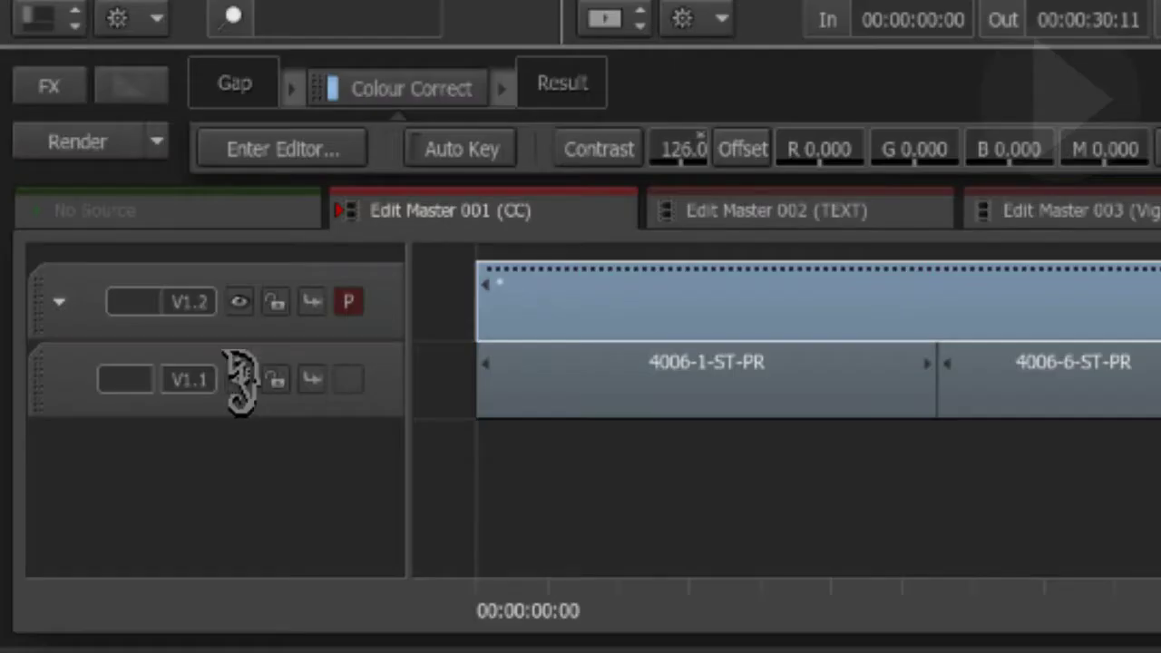
pyautogui.click(100, 547)
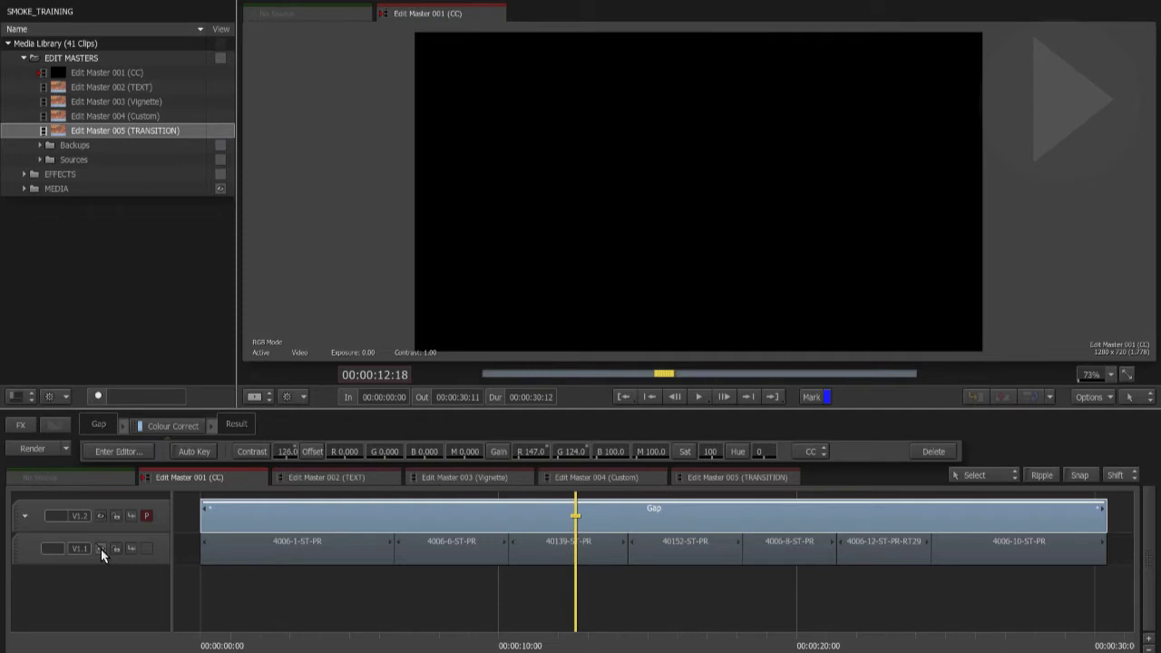
pyautogui.click(101, 548)
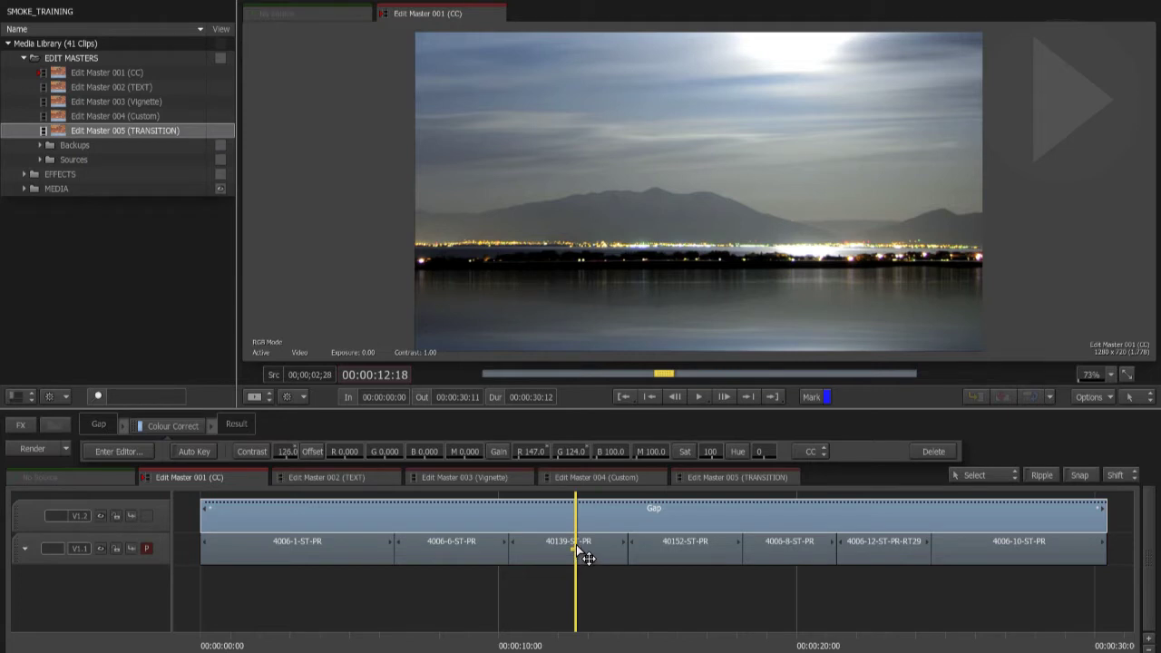
pyautogui.click(577, 524)
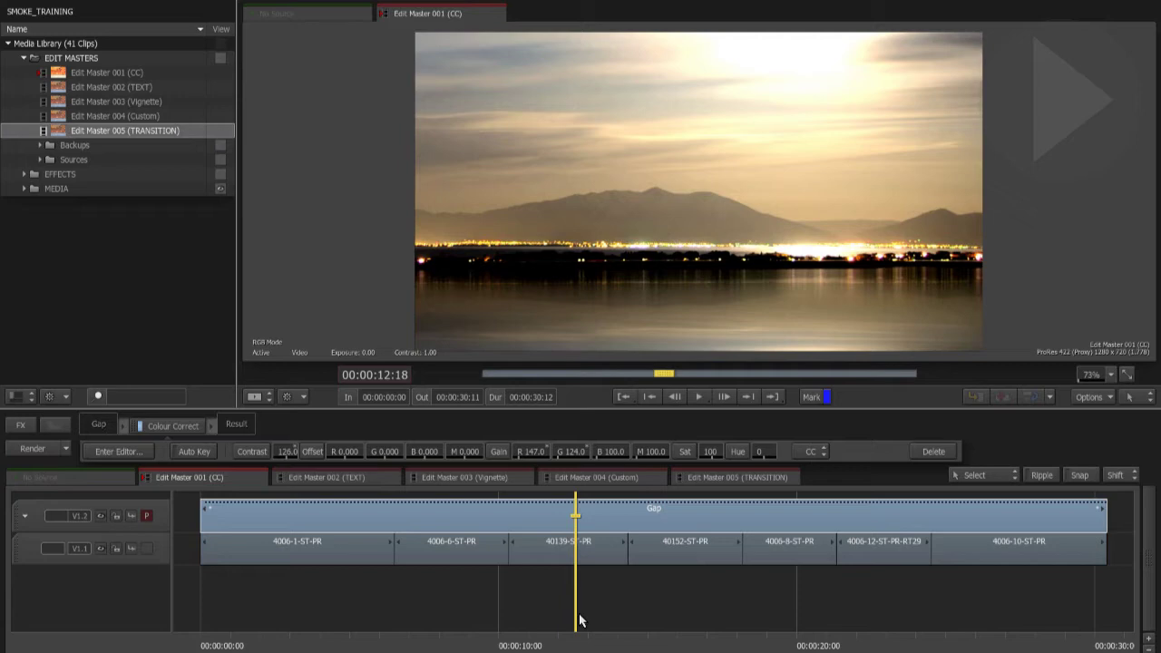
pyautogui.click(379, 476)
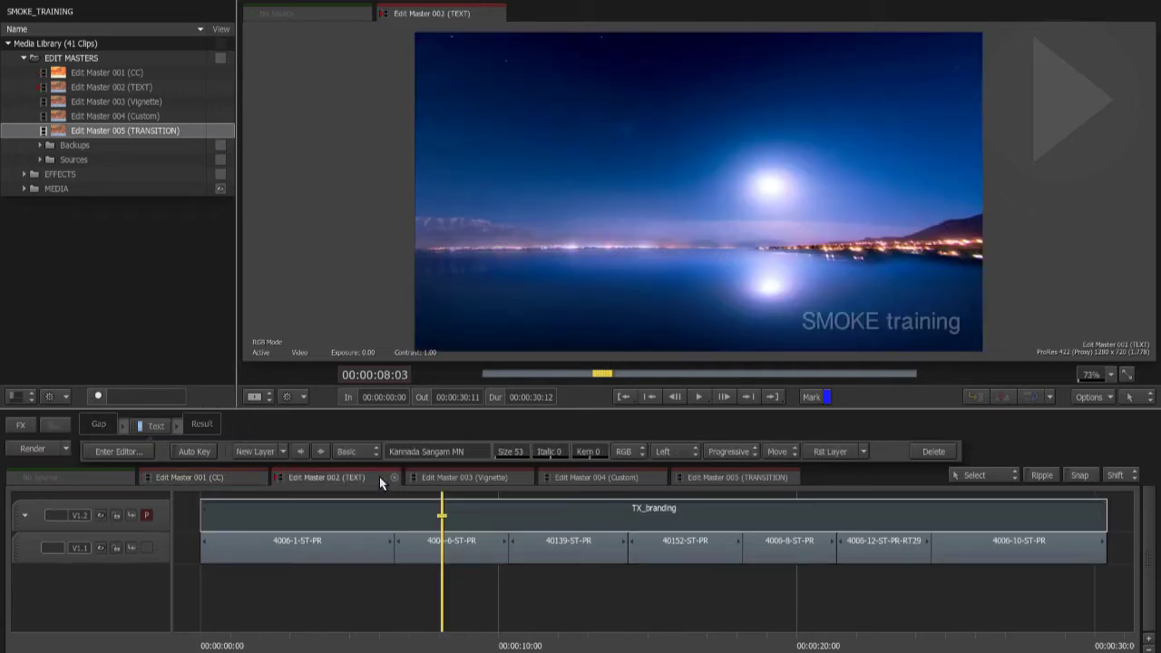
# Step: Scrub the shots beneath and play the sequence with the TX_branding clip selected
pyautogui.click(355, 643)
pyautogui.moveTo(354, 644); pyautogui.dragTo(479, 604)
pyautogui.click(504, 508)
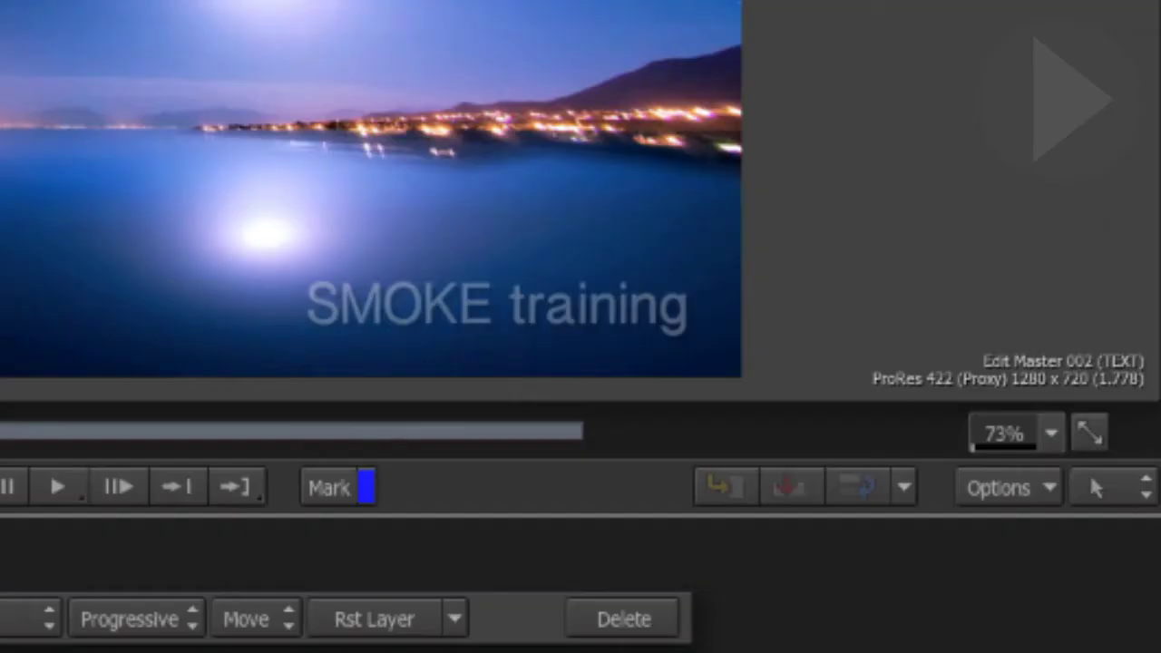
pyautogui.press('space')
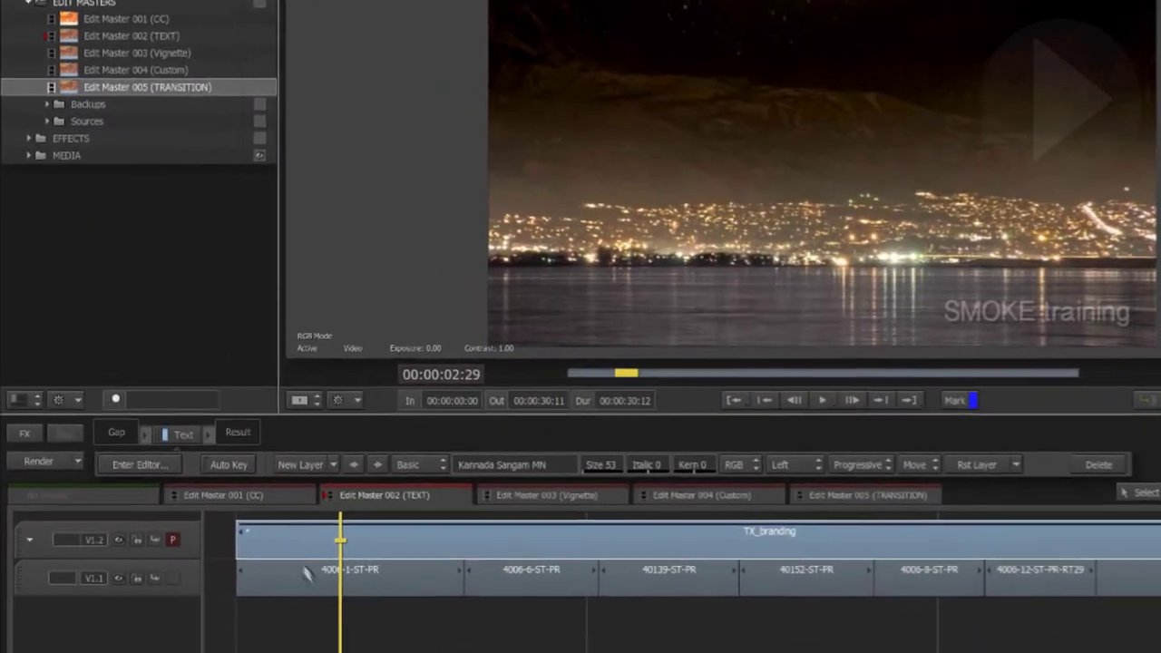
# Step: Trim TX_branding's head and add a 00:00:00:20 Additive transition from the cut there
pyautogui.moveTo(239, 540); pyautogui.dragTo(313, 541)
pyautogui.moveTo(380, 576); pyautogui.dragTo(352, 575)
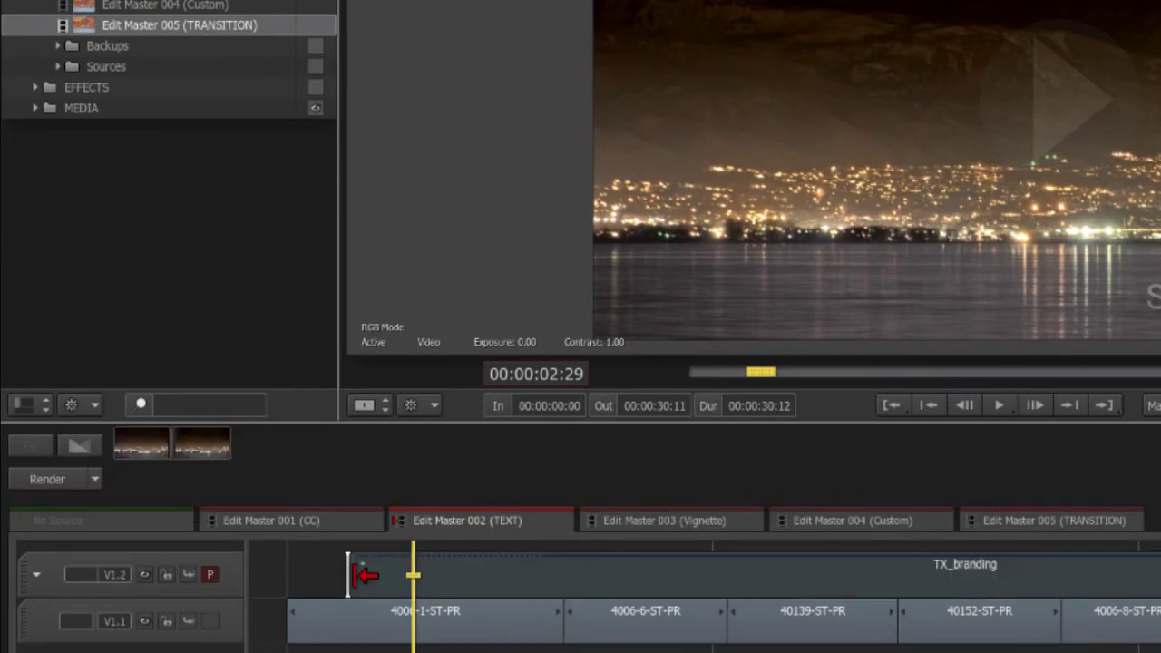
pyautogui.click(351, 572)
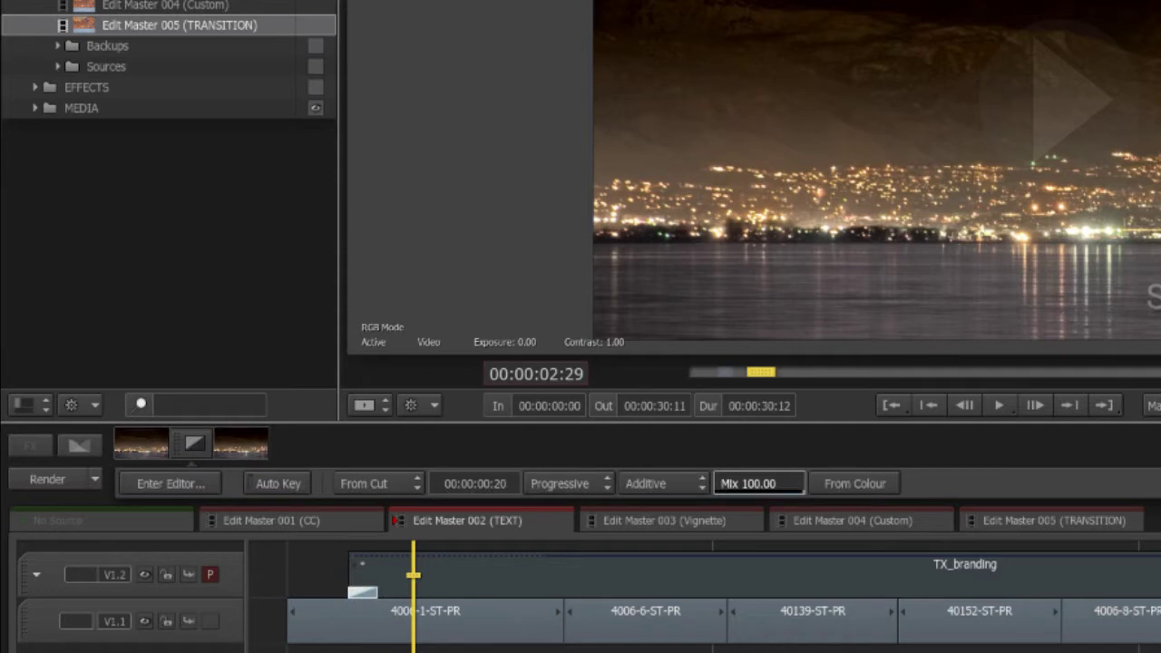
pyautogui.moveTo(413, 628); pyautogui.dragTo(635, 629)
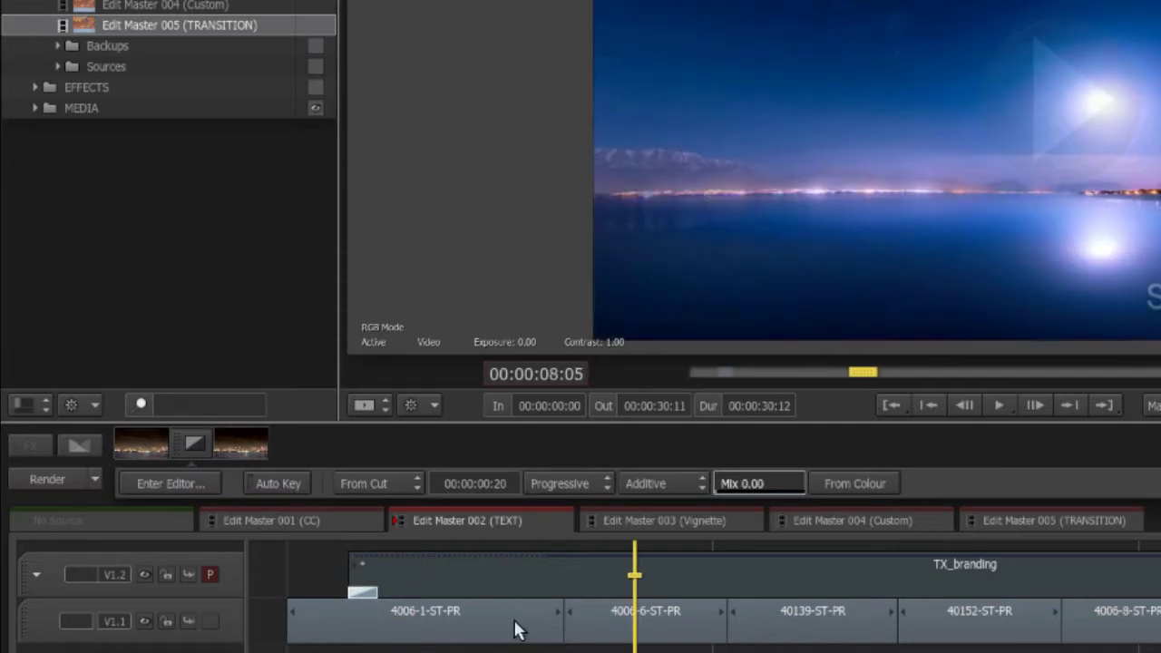
# Step: Open Edit Master 003 (Vignette), select FX_Vignette and toggle V1.1/V1.2 primary to compare
pyautogui.click(658, 522)
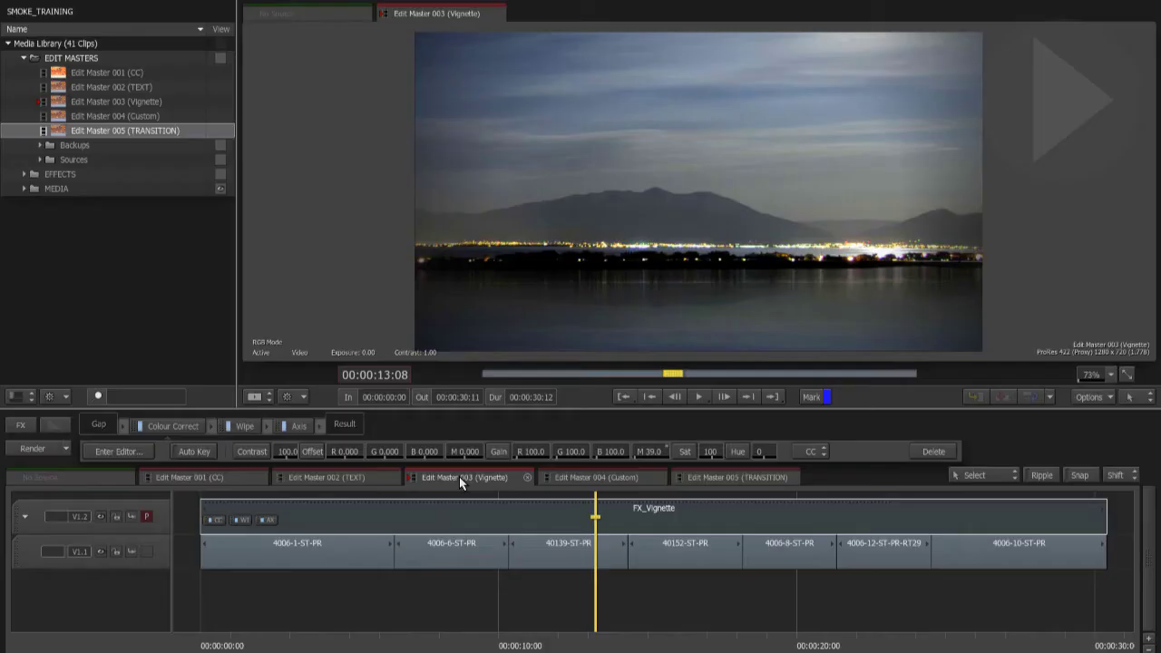
pyautogui.click(564, 644)
pyautogui.click(581, 642)
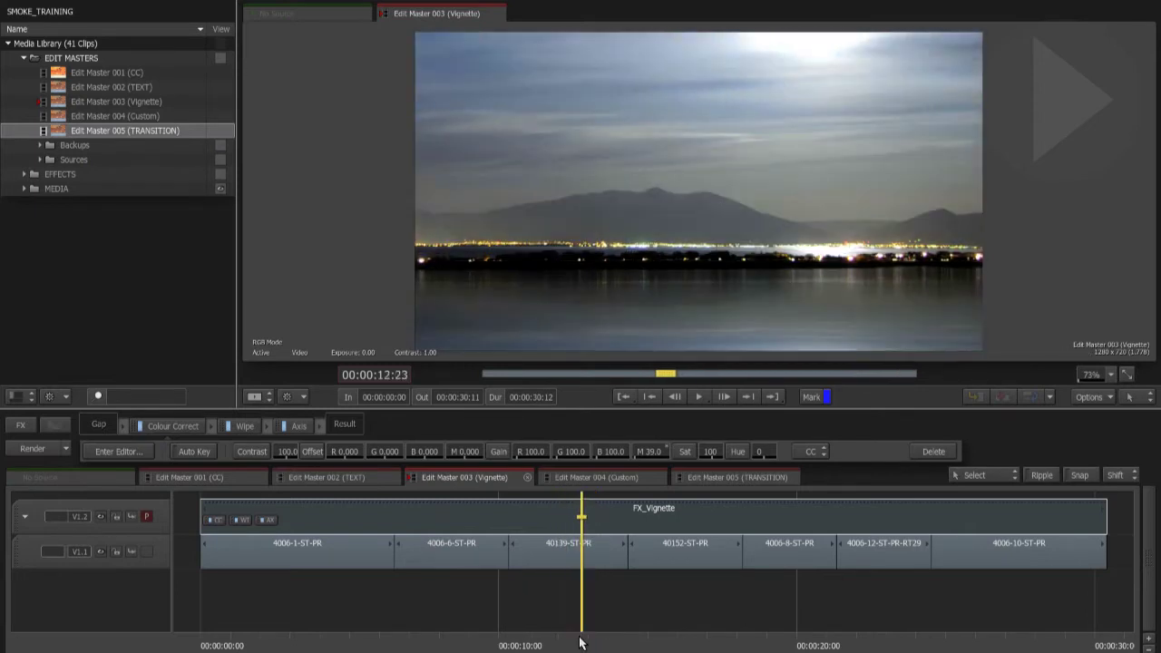
pyautogui.click(559, 519)
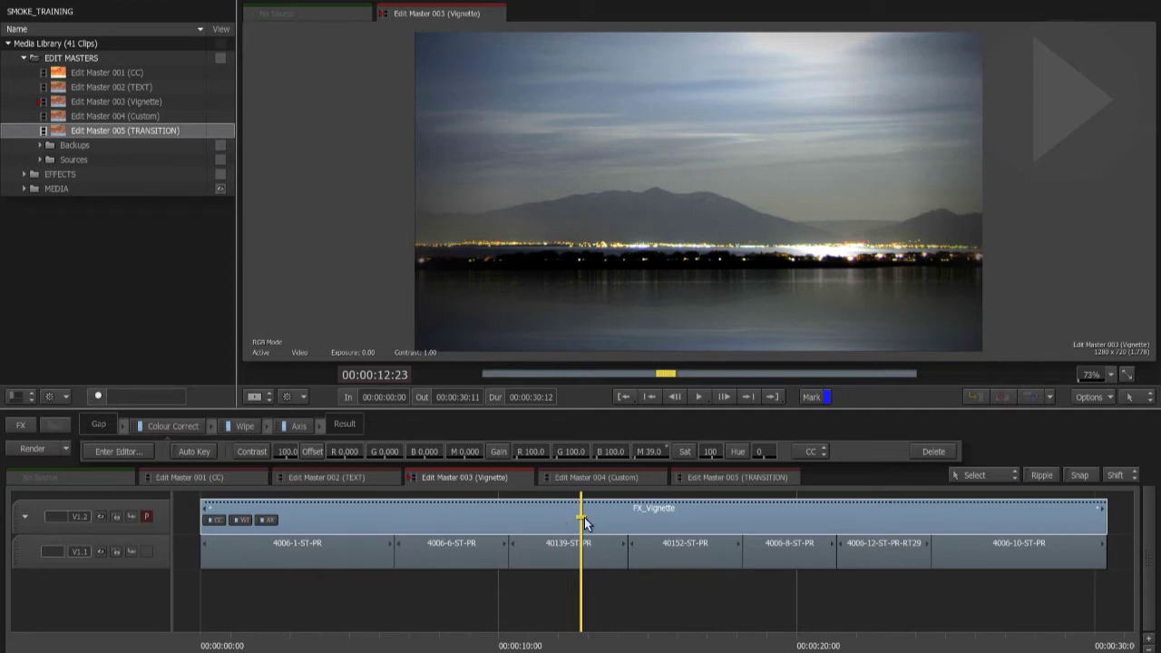
pyautogui.click(584, 547)
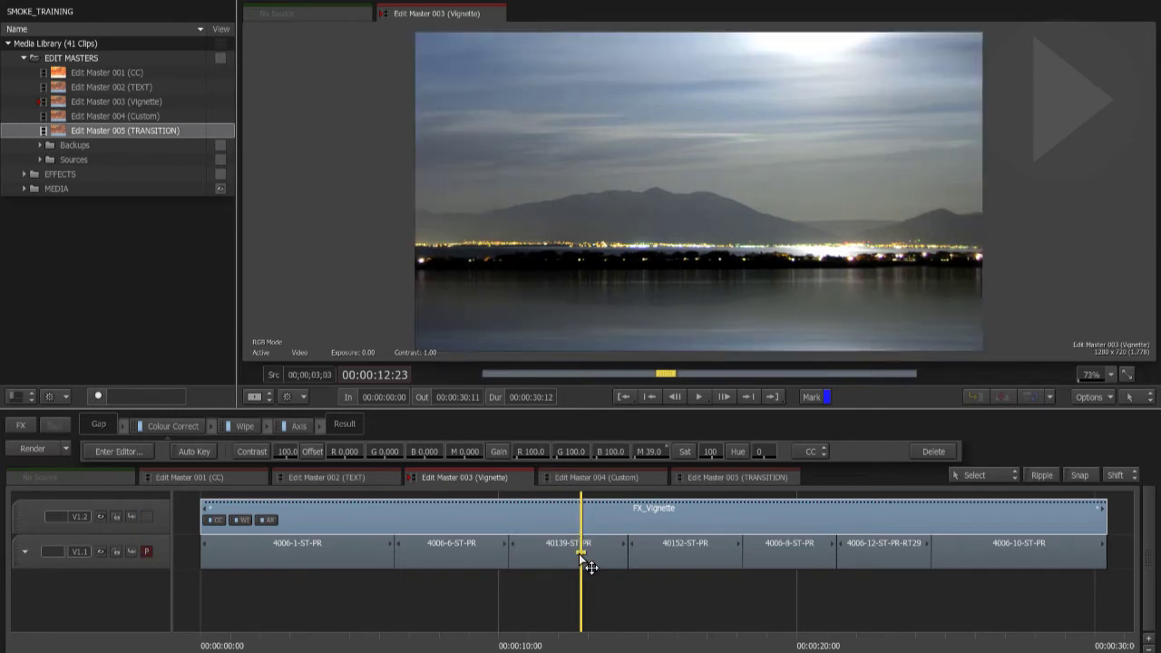
pyautogui.click(581, 521)
# Step: Open Edit Master 004 (Custom) and add a new video track above V1.1
pyautogui.click(585, 475)
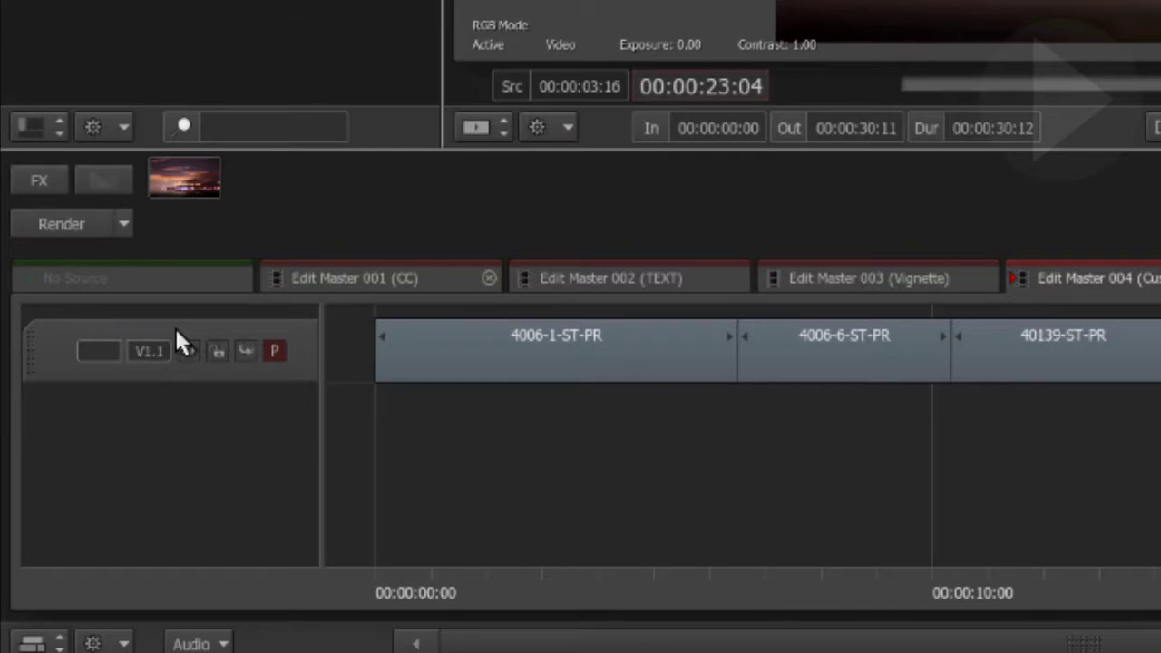
pyautogui.rightClick(93, 508)
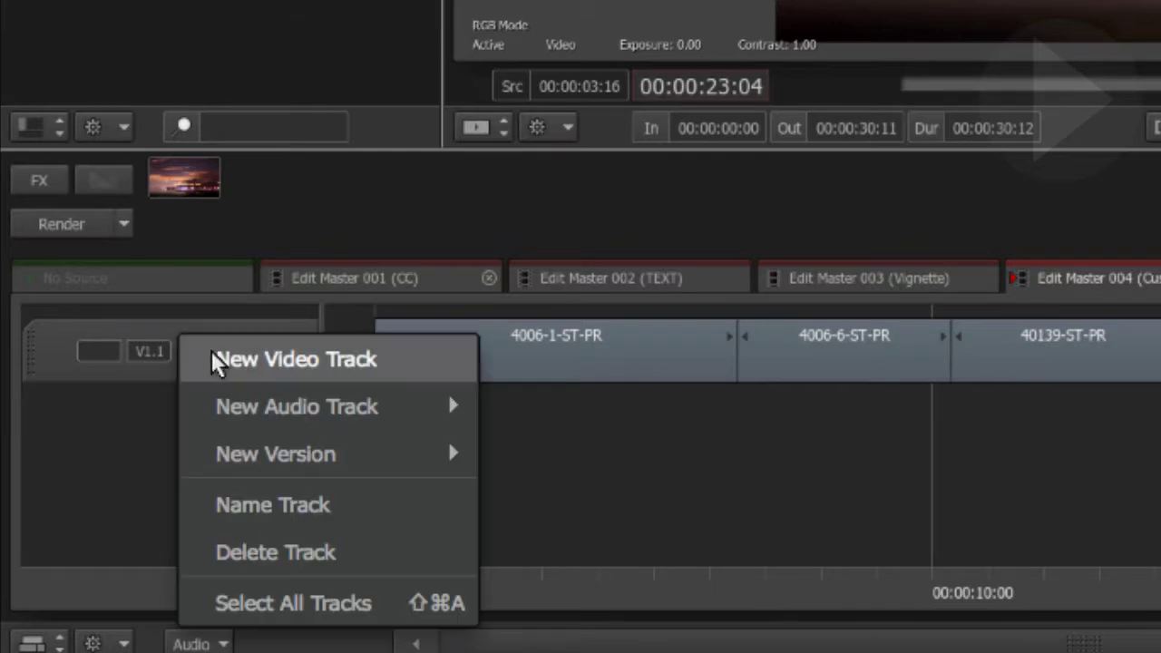
pyautogui.click(272, 359)
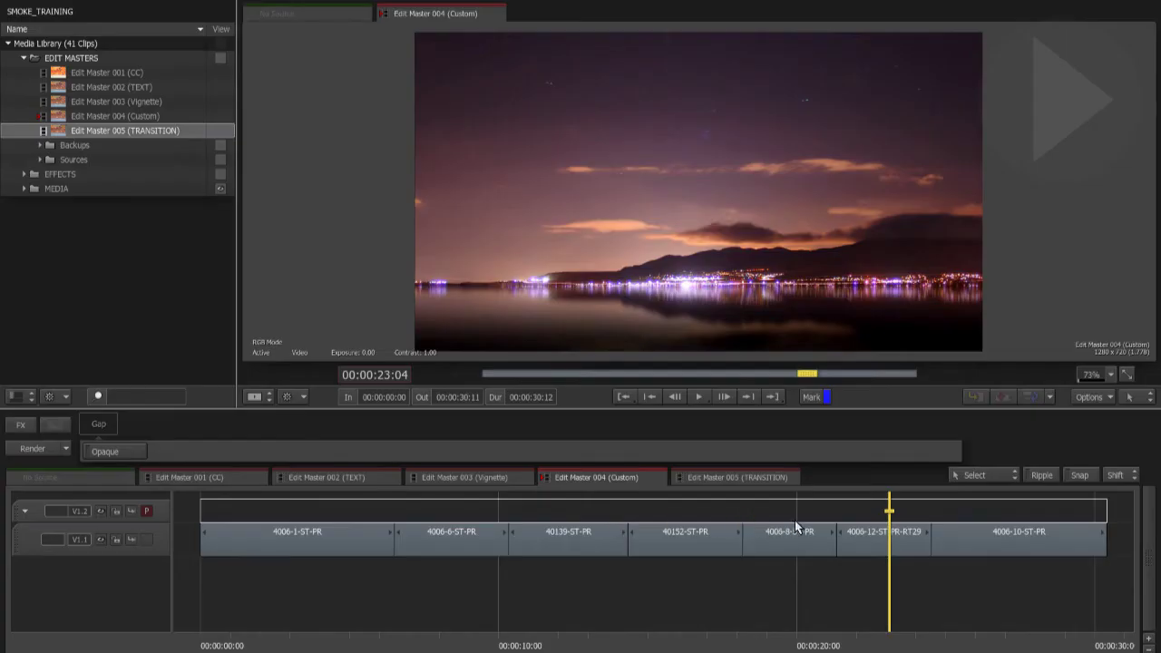
# Step: Apply Colour Correct to the new Gap segment with master gain lowered to 43
pyautogui.click(794, 515)
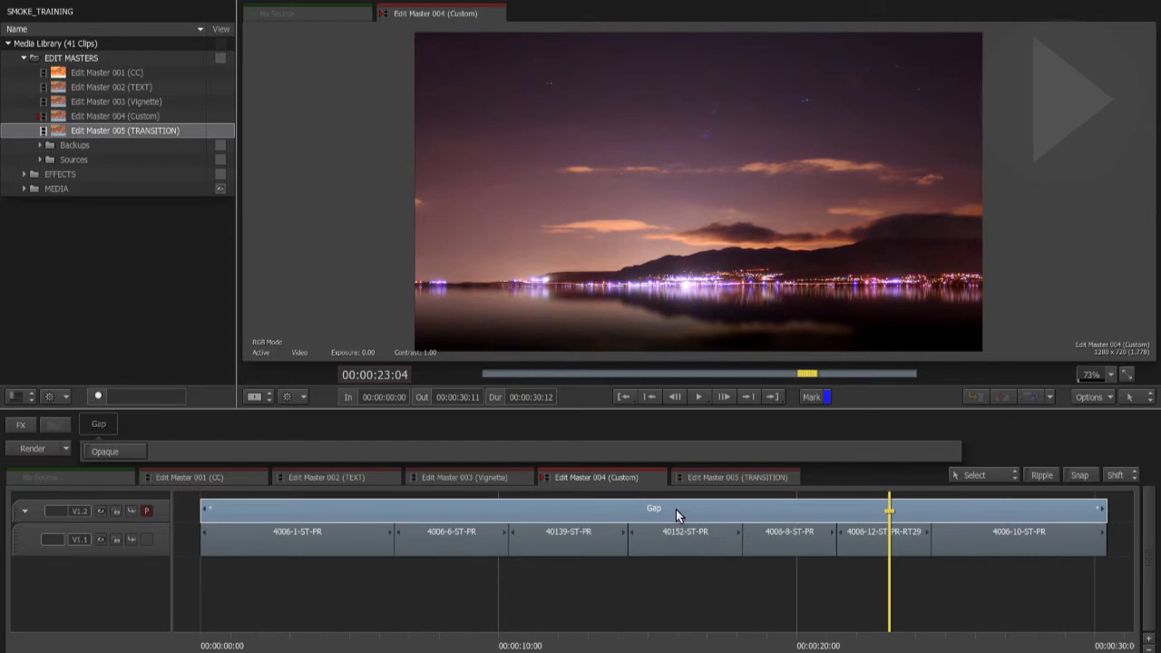
pyautogui.click(21, 424)
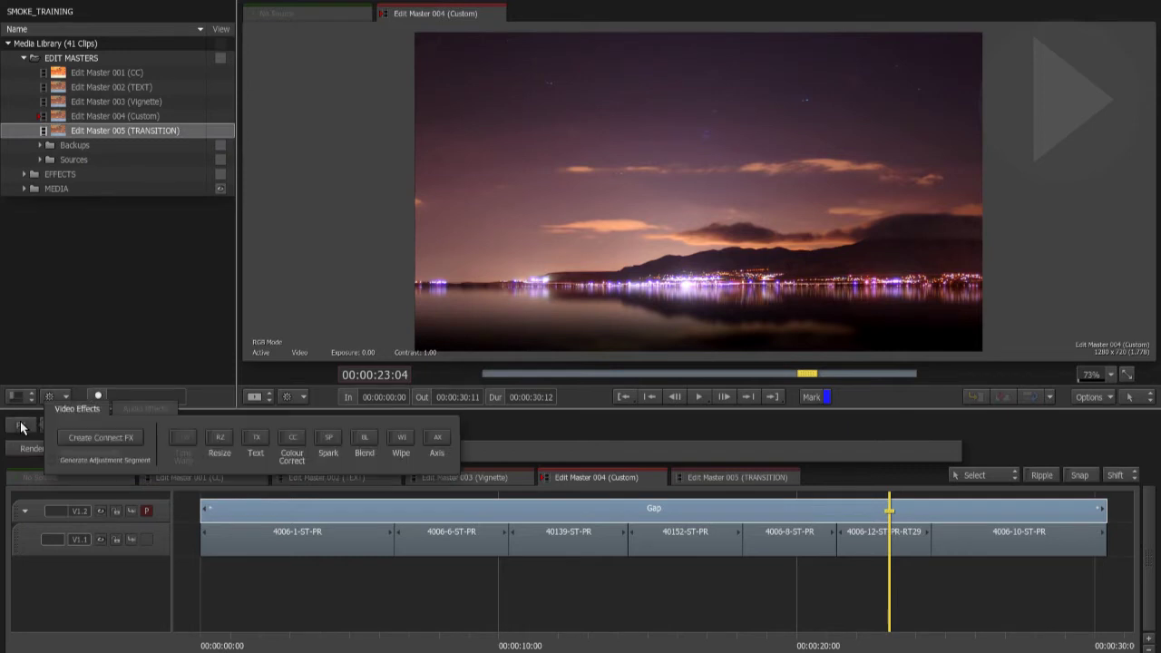
pyautogui.click(292, 445)
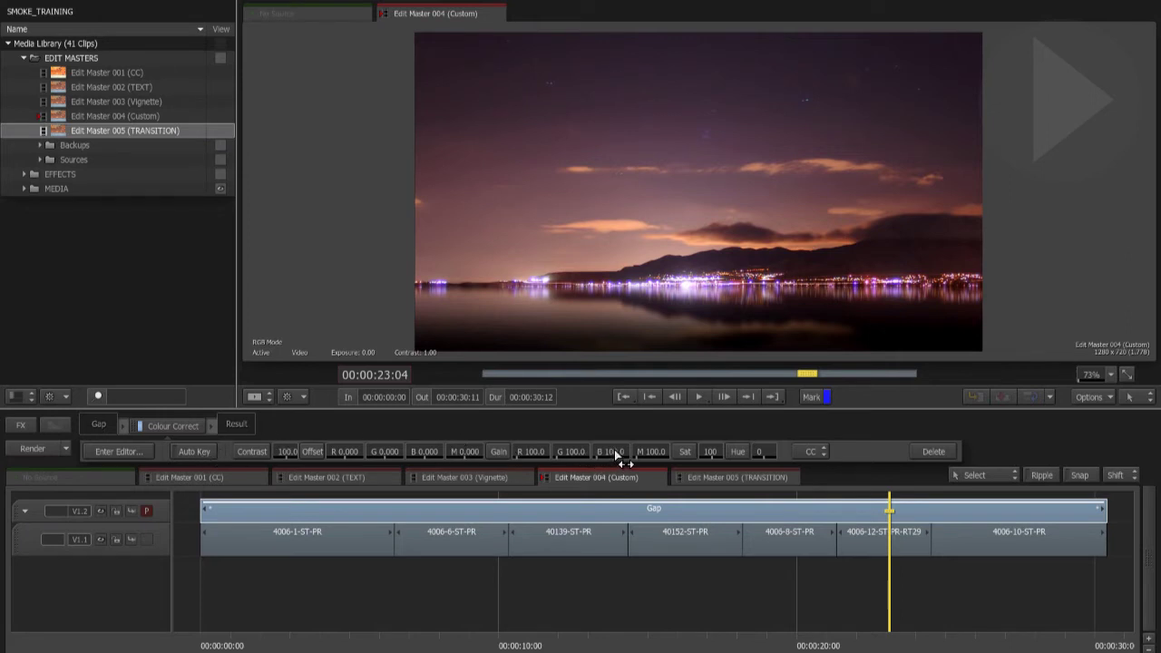
pyautogui.moveTo(648, 458); pyautogui.dragTo(390, 440)
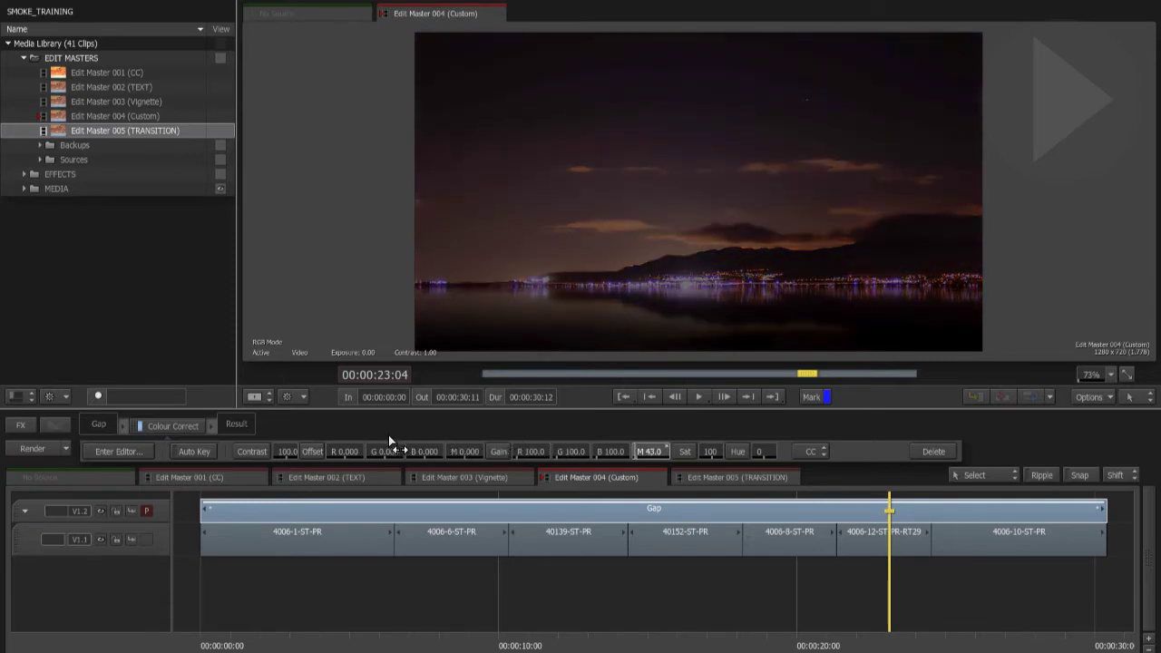
# Step: Add a Wipe effect after Colour Correct on the Gap and open its editor
pyautogui.click(18, 427)
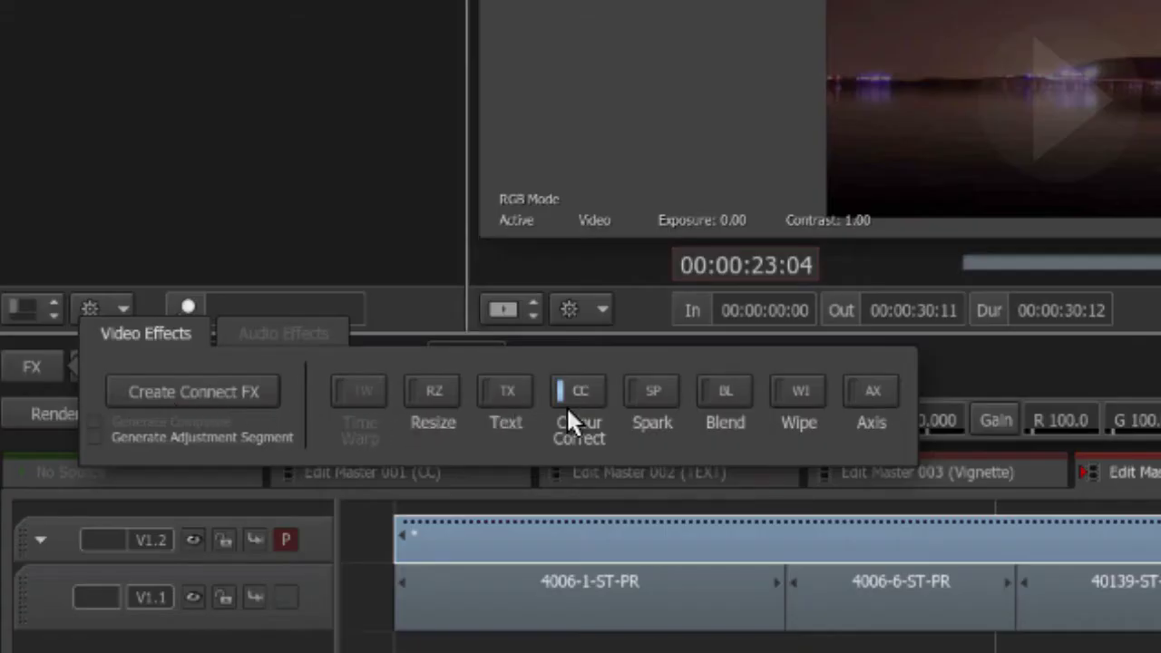
pyautogui.click(802, 390)
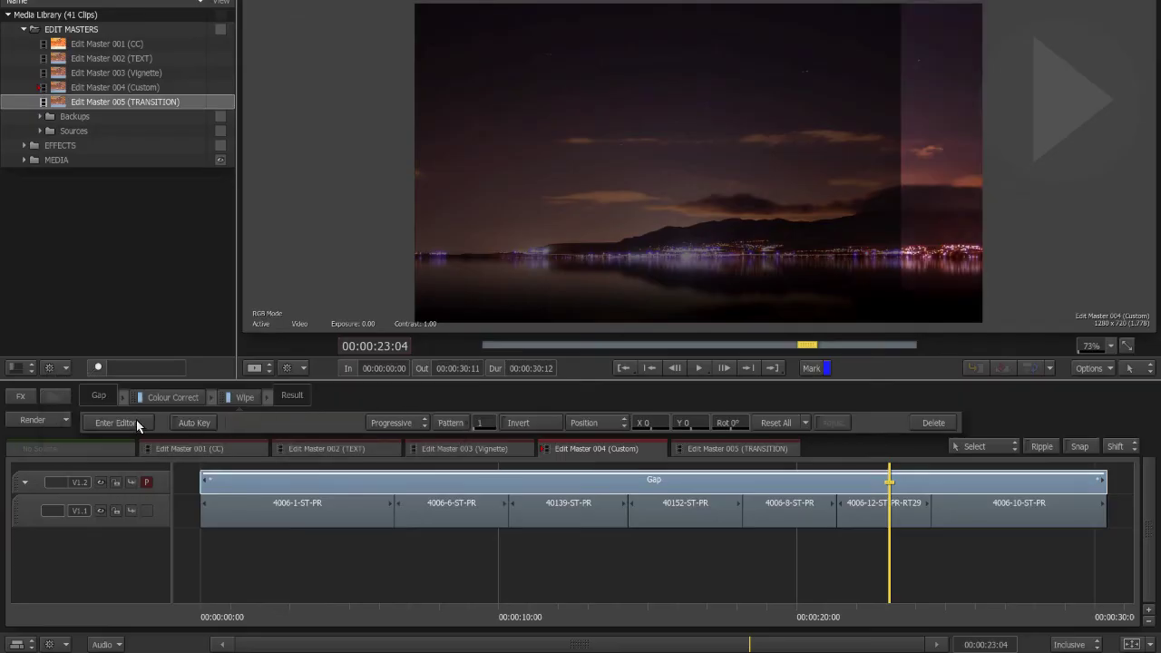
pyautogui.click(136, 422)
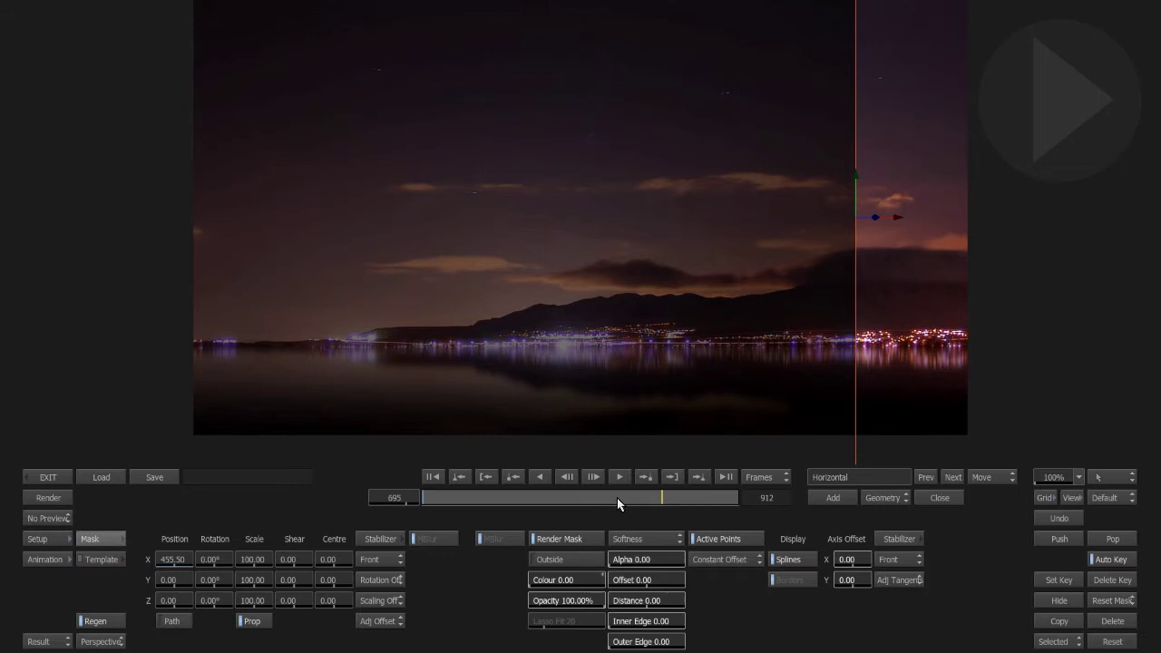
pyautogui.moveTo(613, 494); pyautogui.dragTo(638, 492)
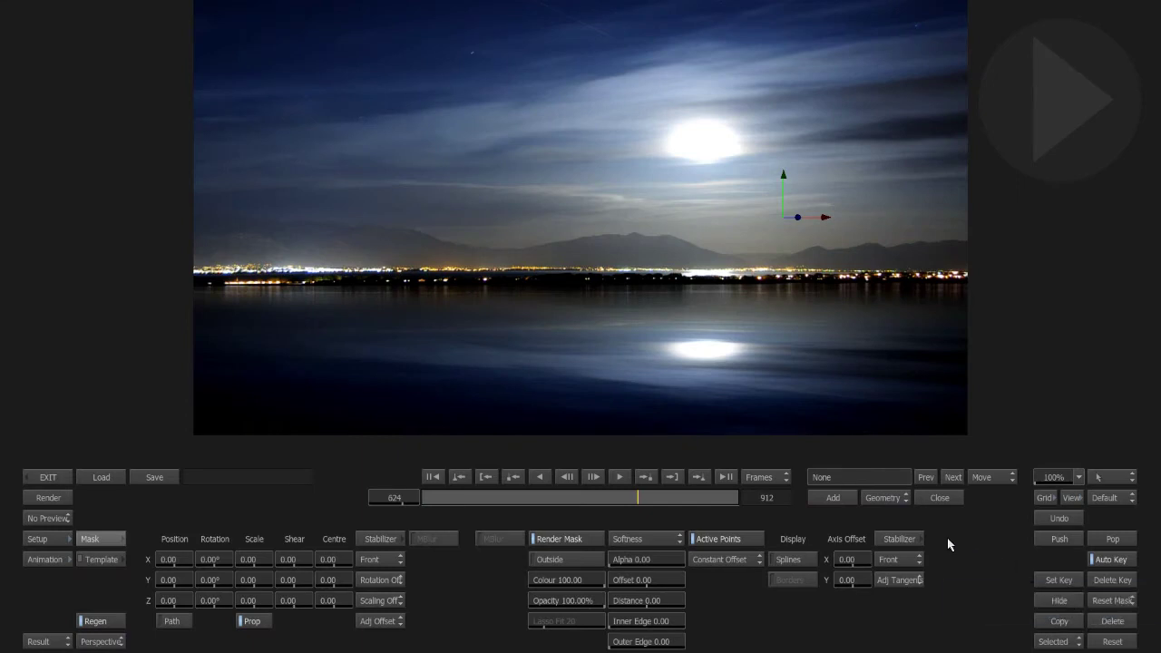
# Step: Draw a closed oval mask shape for the wipe, affecting the area outside it
pyautogui.click(845, 504)
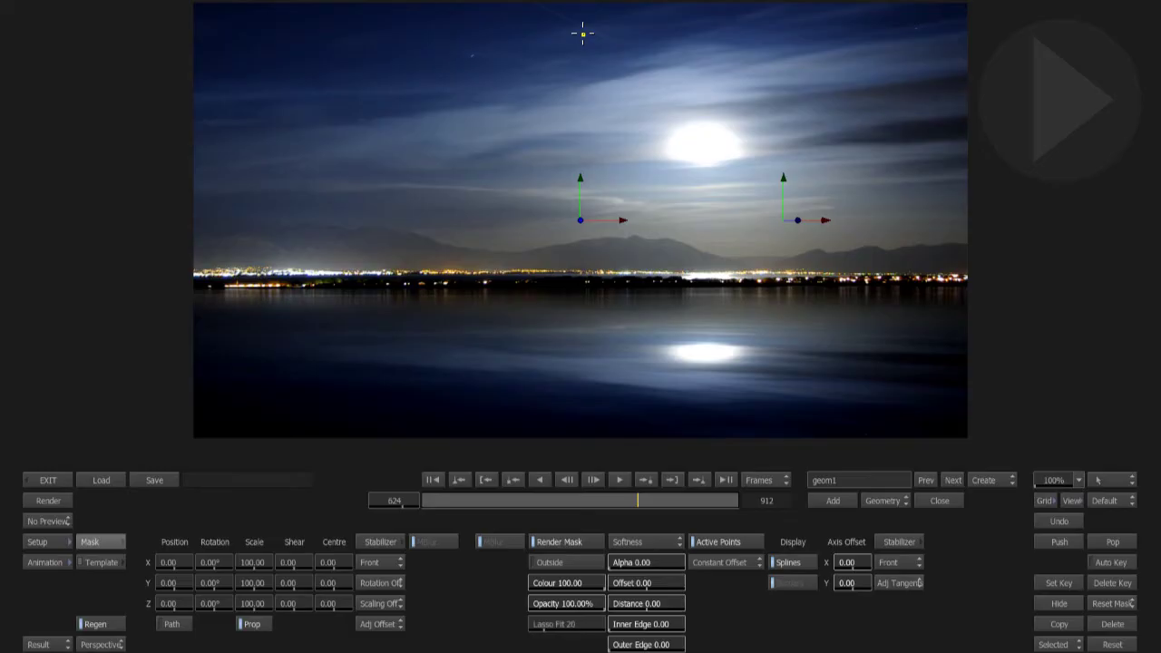
pyautogui.click(215, 218)
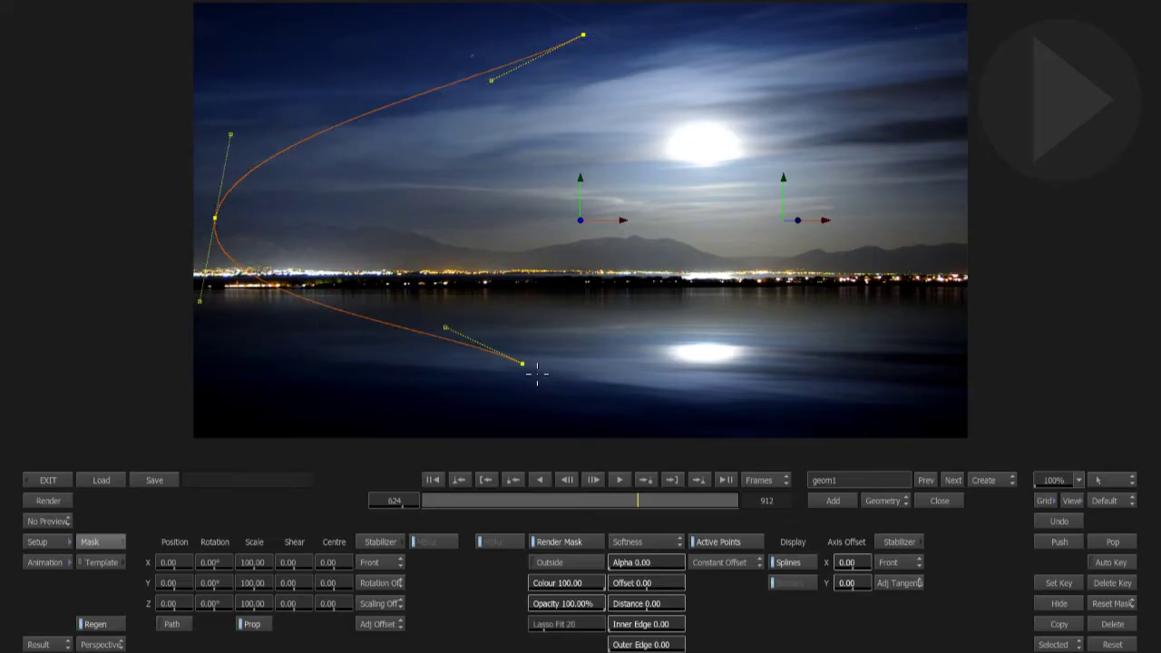
pyautogui.moveTo(590, 402); pyautogui.dragTo(687, 403)
pyautogui.moveTo(926, 222); pyautogui.dragTo(951, 166)
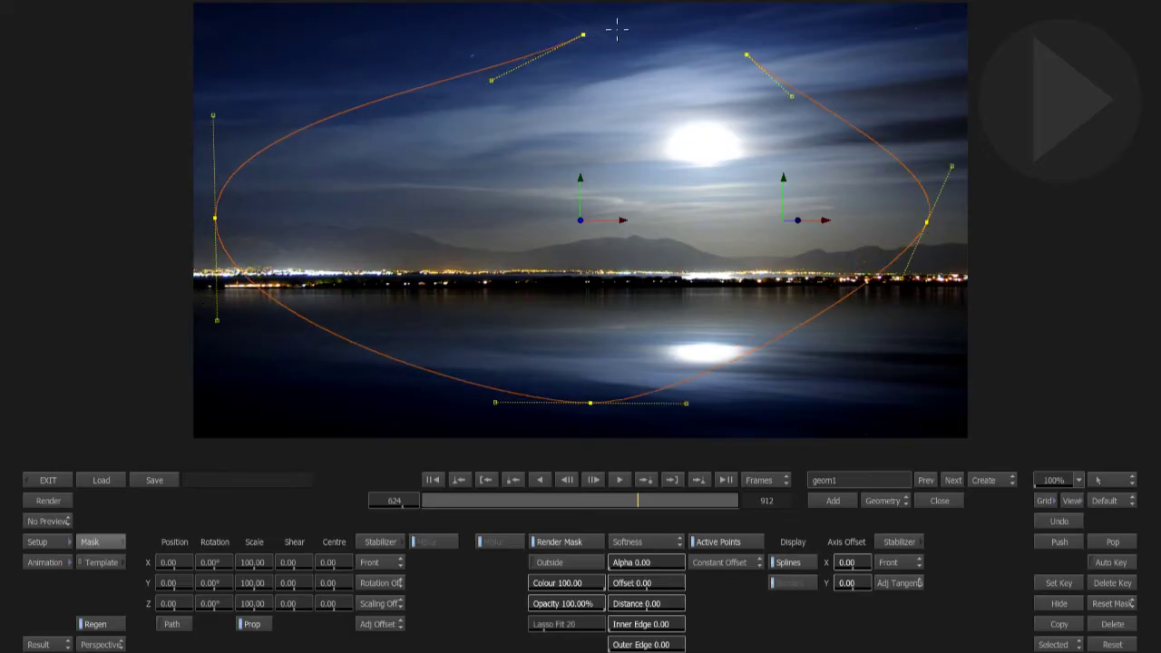
pyautogui.click(583, 34)
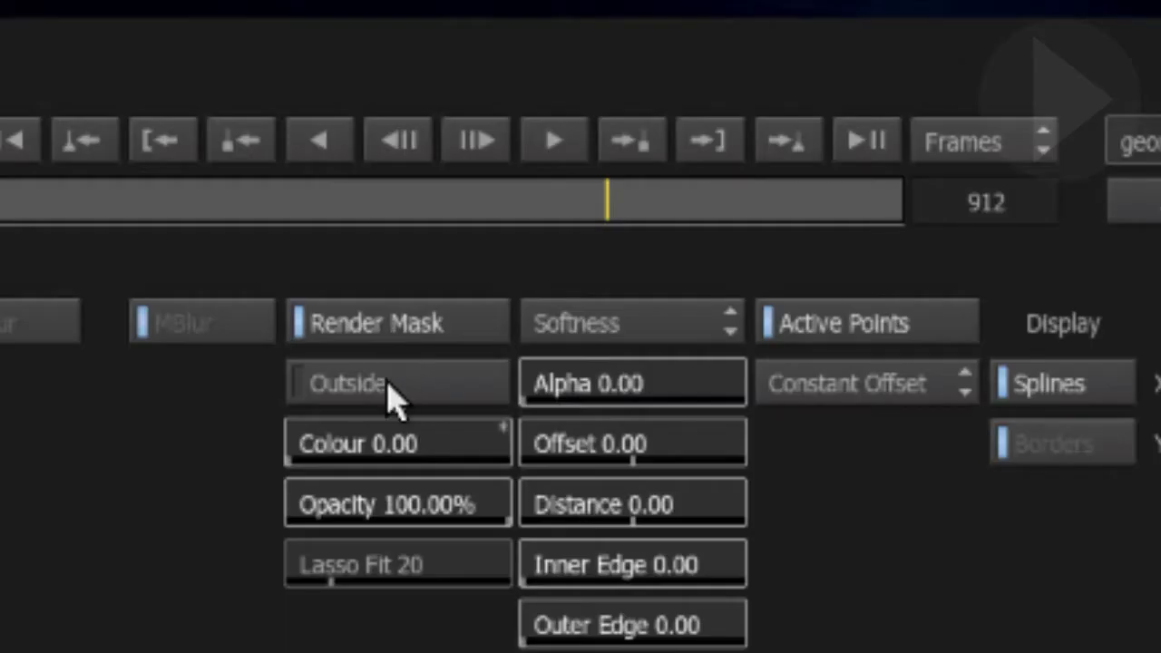
pyautogui.click(392, 390)
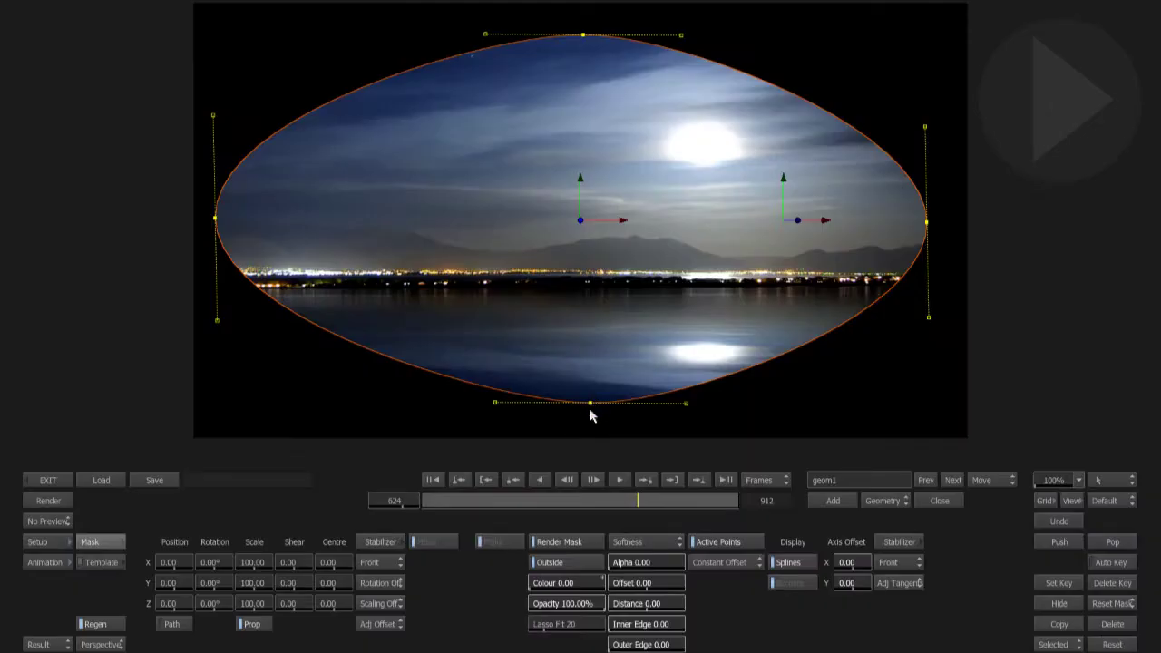
# Step: Round the oval via its bottom point and tangents, and set softness offset to about -191
pyautogui.moveTo(590, 404); pyautogui.dragTo(588, 423)
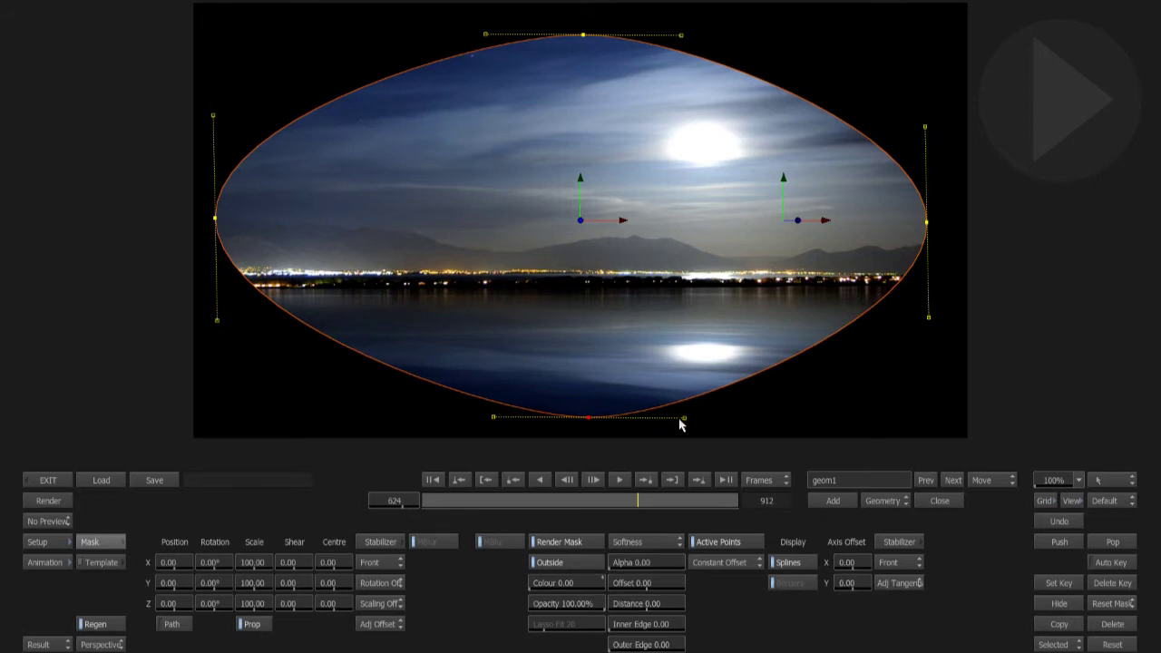
pyautogui.moveTo(710, 427); pyautogui.dragTo(741, 427)
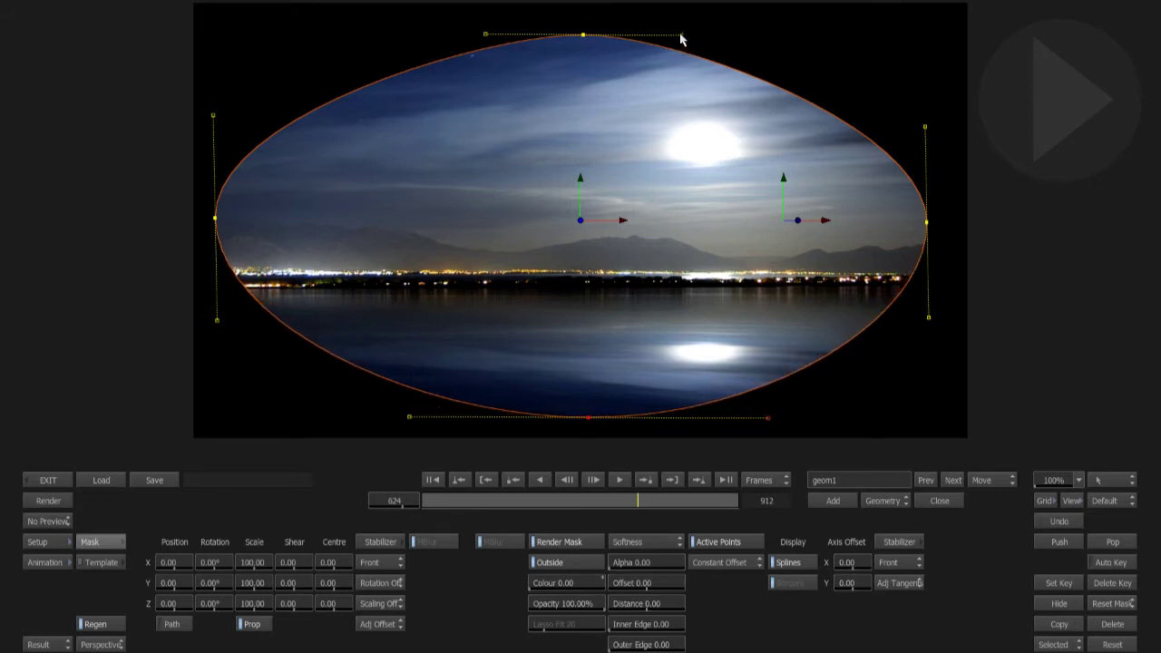
pyautogui.moveTo(680, 38); pyautogui.dragTo(762, 42)
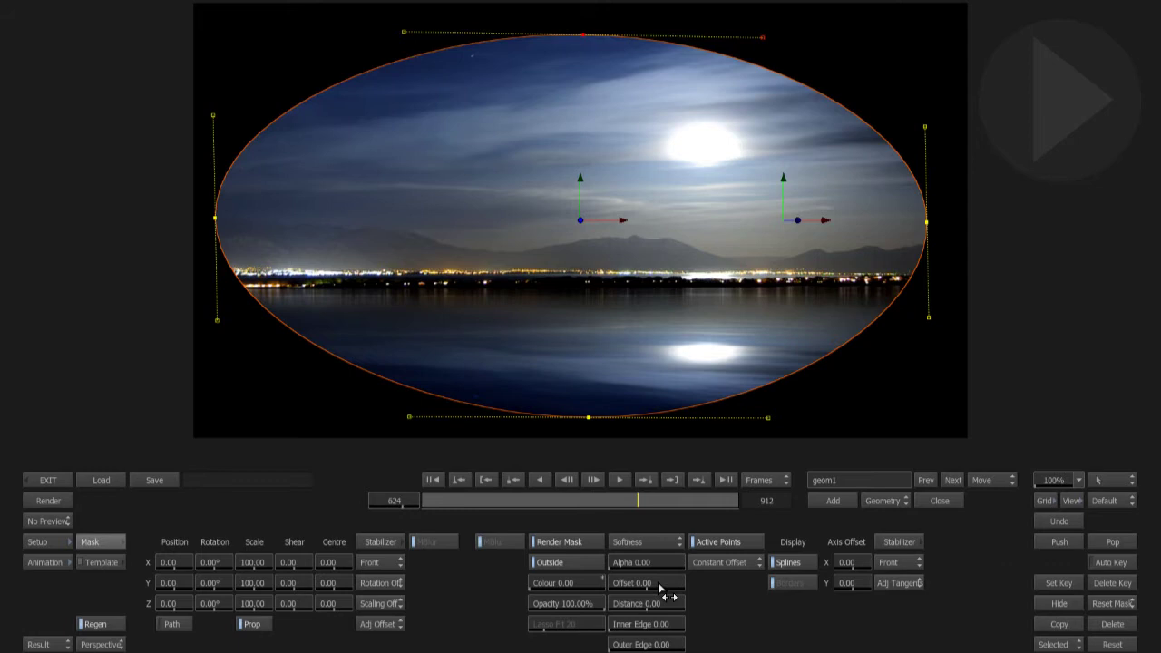
pyautogui.moveTo(659, 588); pyautogui.dragTo(5, 462)
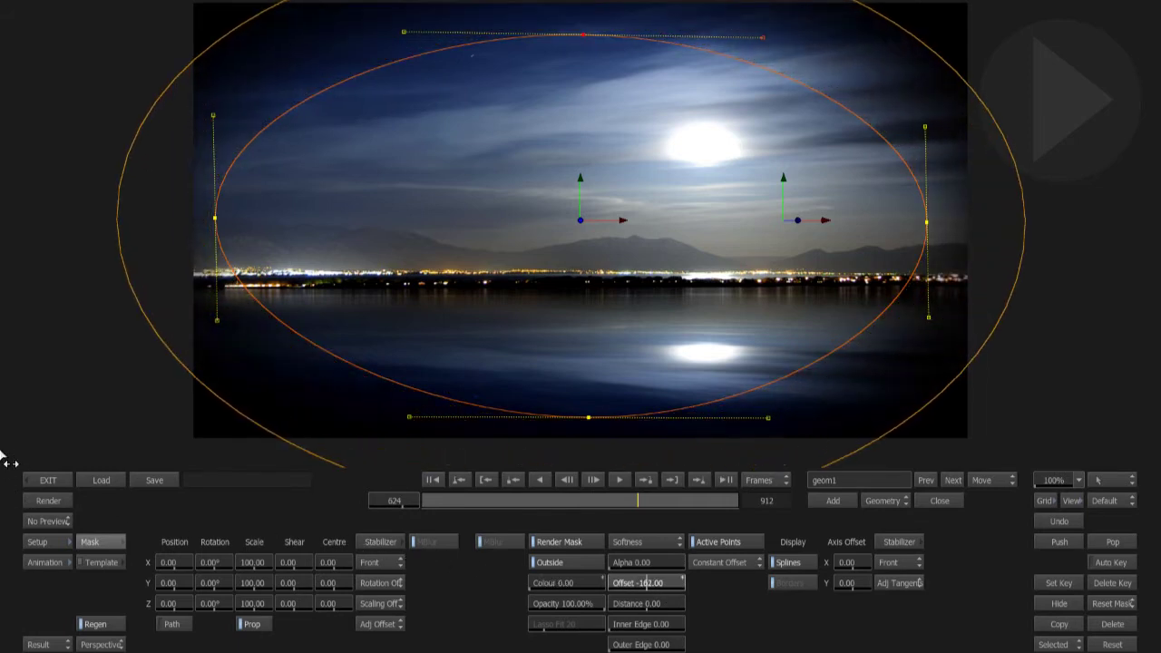
pyautogui.moveTo(661, 586); pyautogui.dragTo(500, 565)
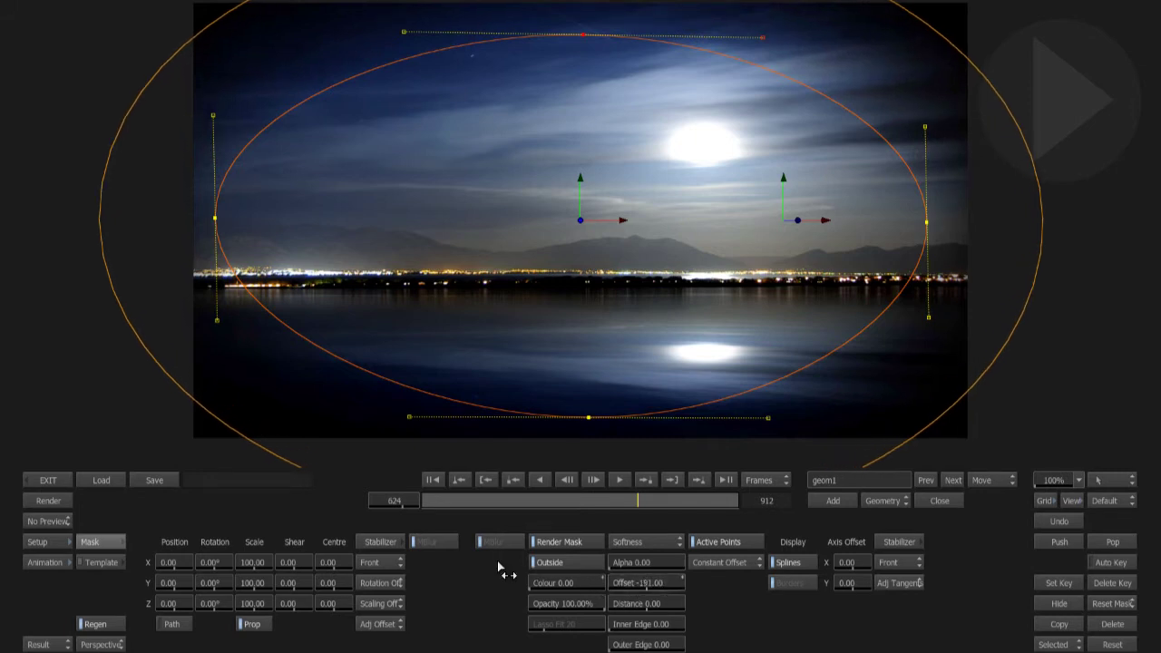
pyautogui.click(48, 482)
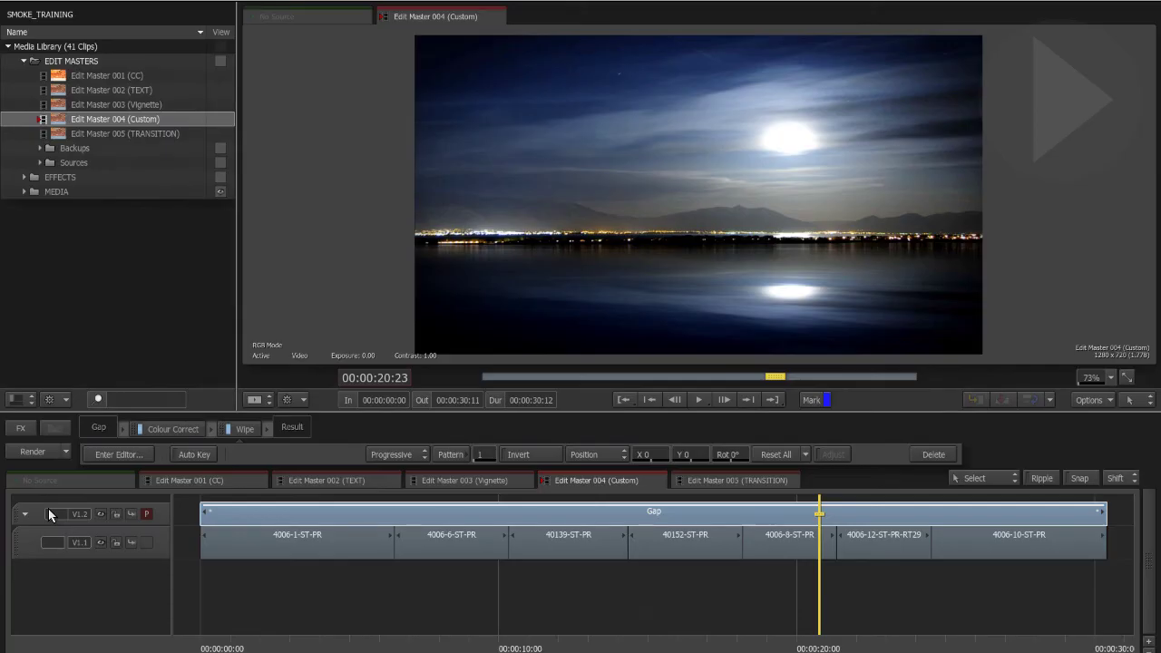
# Step: Add an Axis effect to the Gap layer with a 78 × 78 Gaussian blur
pyautogui.click(21, 432)
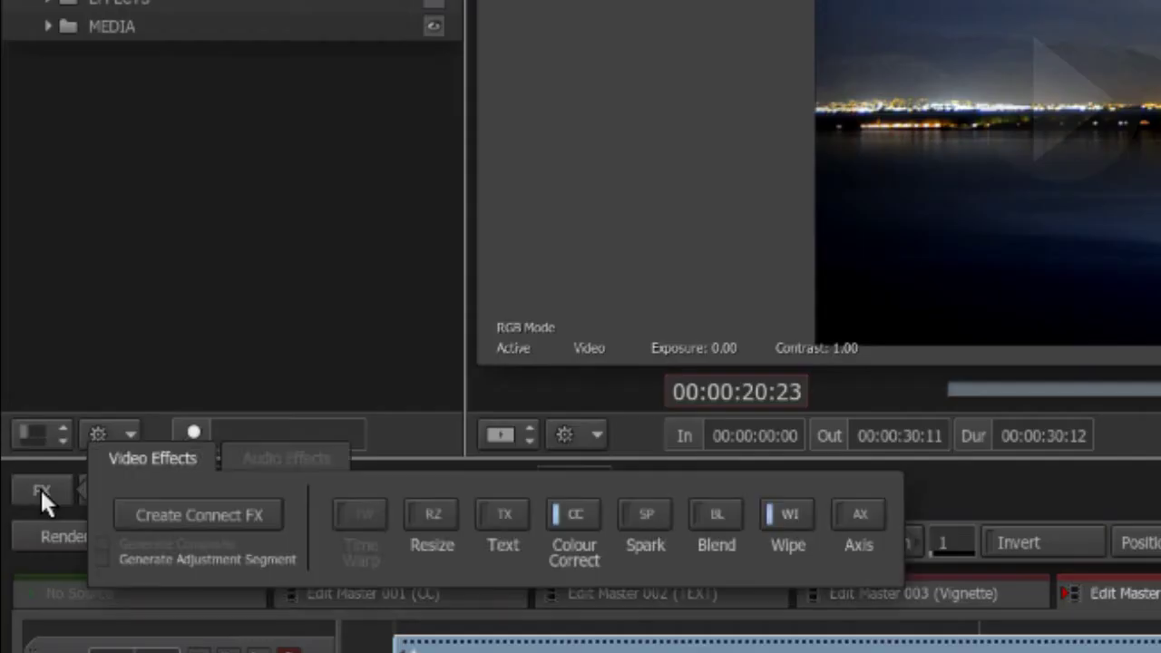
pyautogui.click(863, 511)
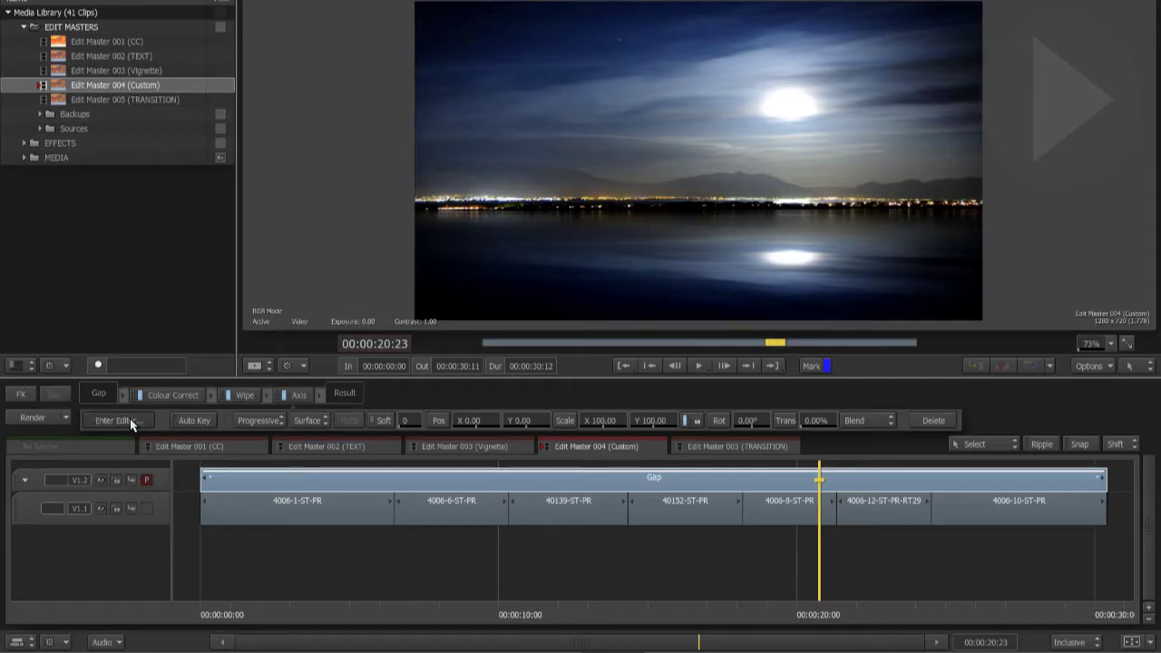
pyautogui.click(130, 419)
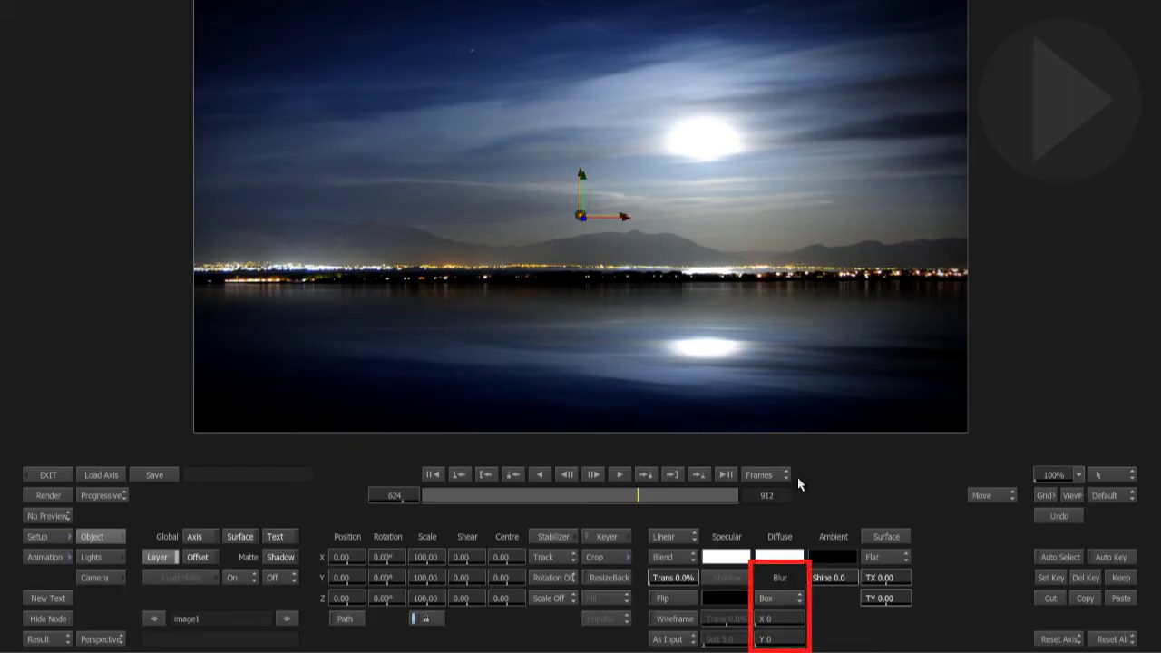
pyautogui.click(772, 619)
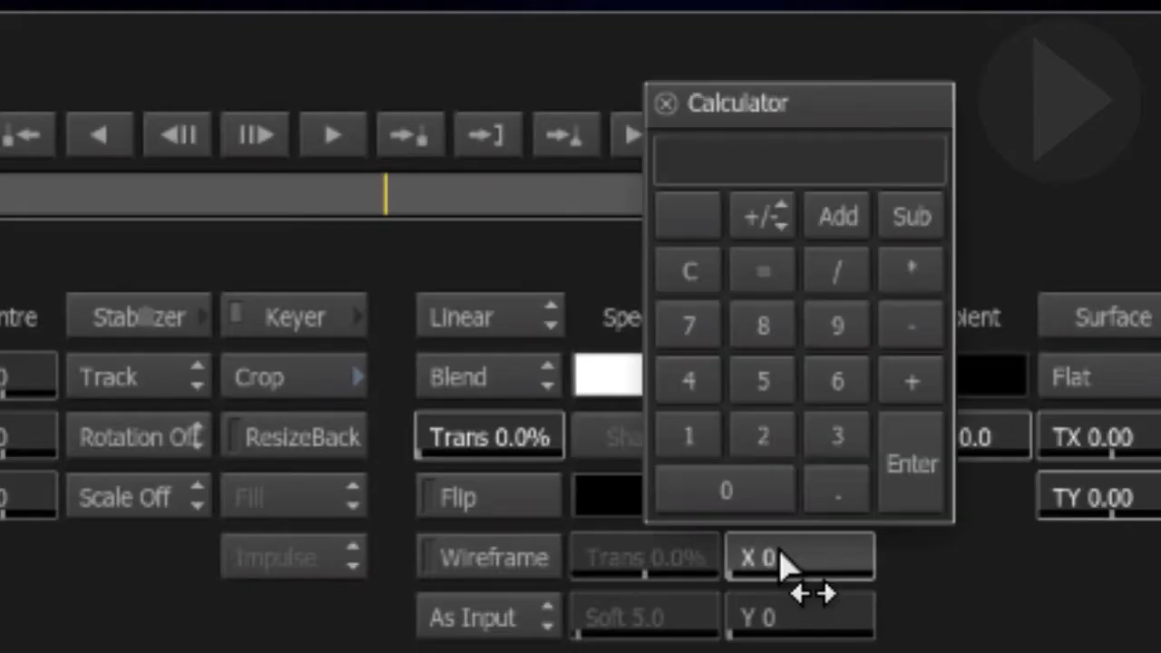
pyautogui.write('78')
pyautogui.press('Return')
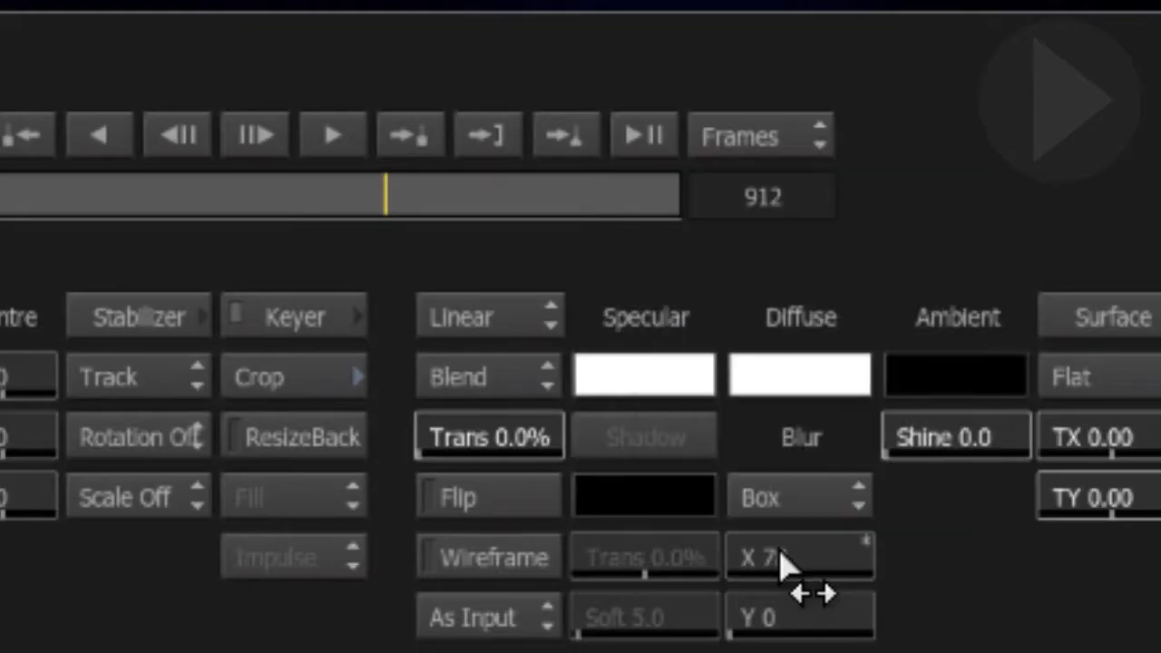
pyautogui.click(782, 620)
pyautogui.write('7')
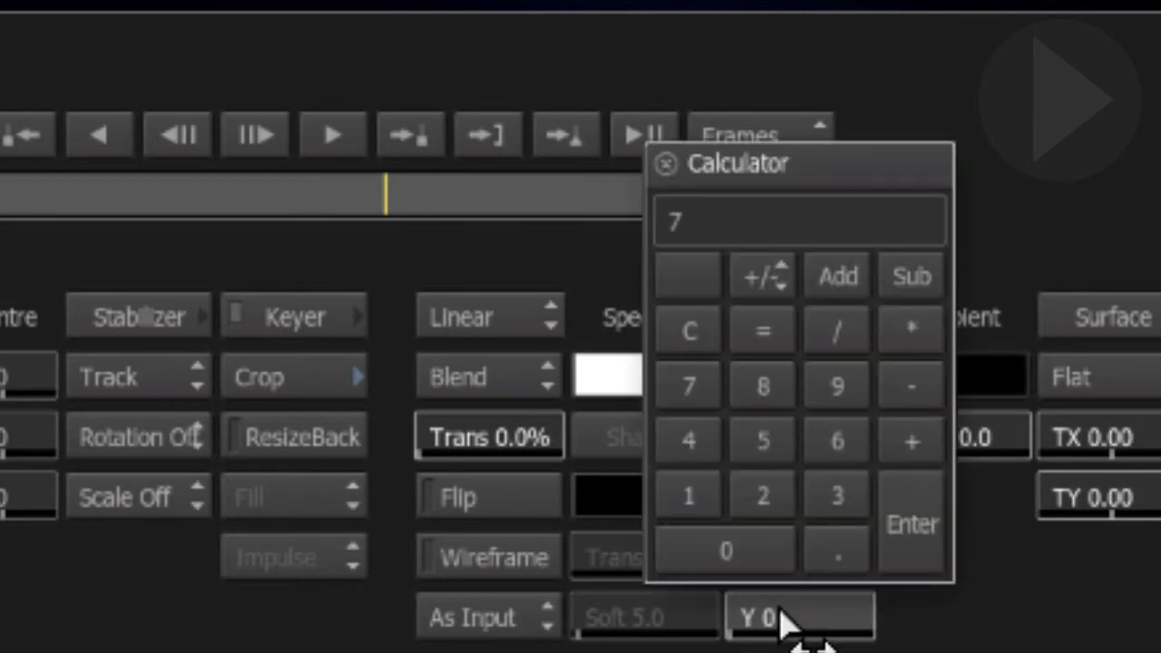
pyautogui.write('8')
pyautogui.press('Return')
pyautogui.click(830, 502)
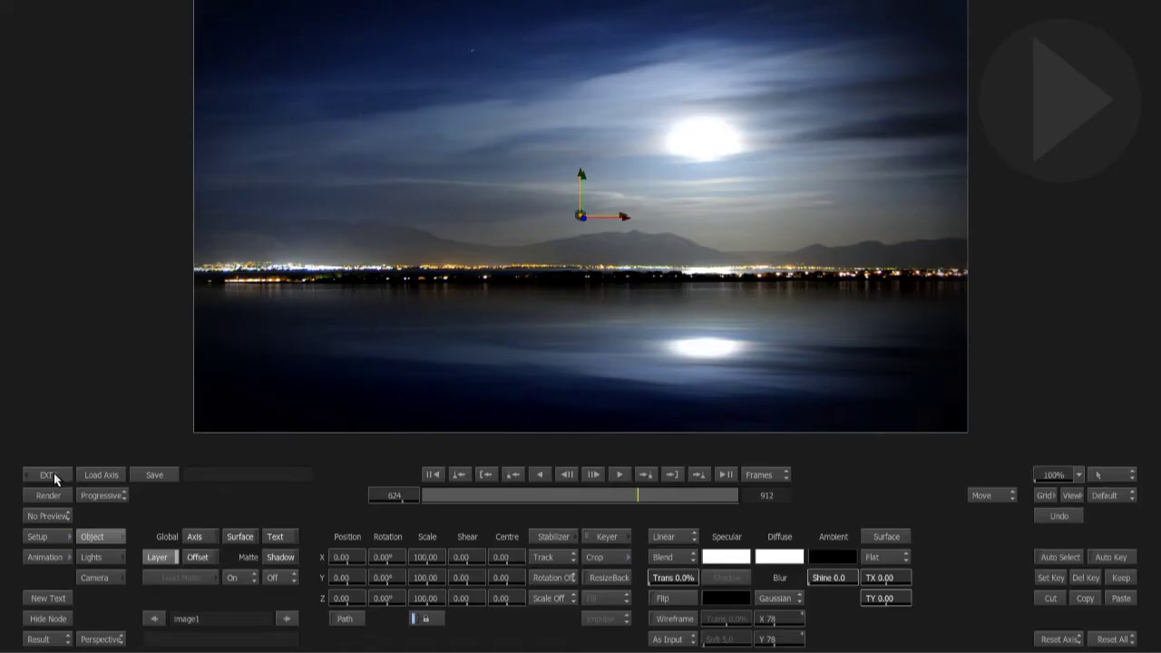
pyautogui.click(54, 473)
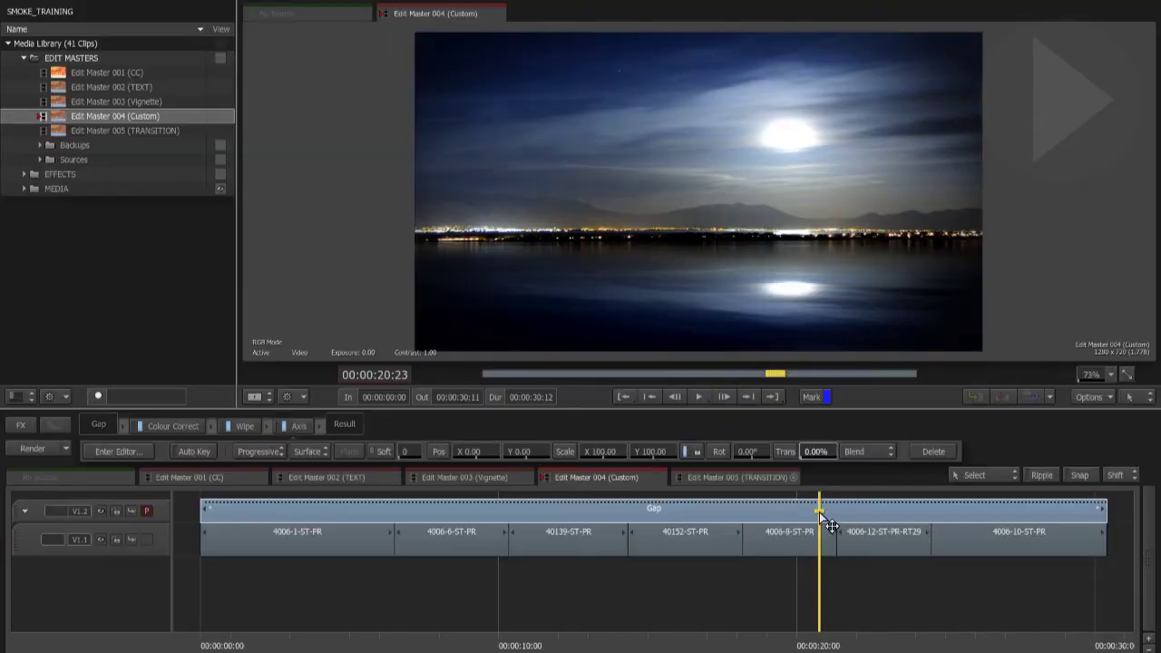
# Step: Toggle the primary track between V1.1 and V1.2, then open Edit Master 005 (TRANSITION)
pyautogui.click(819, 527)
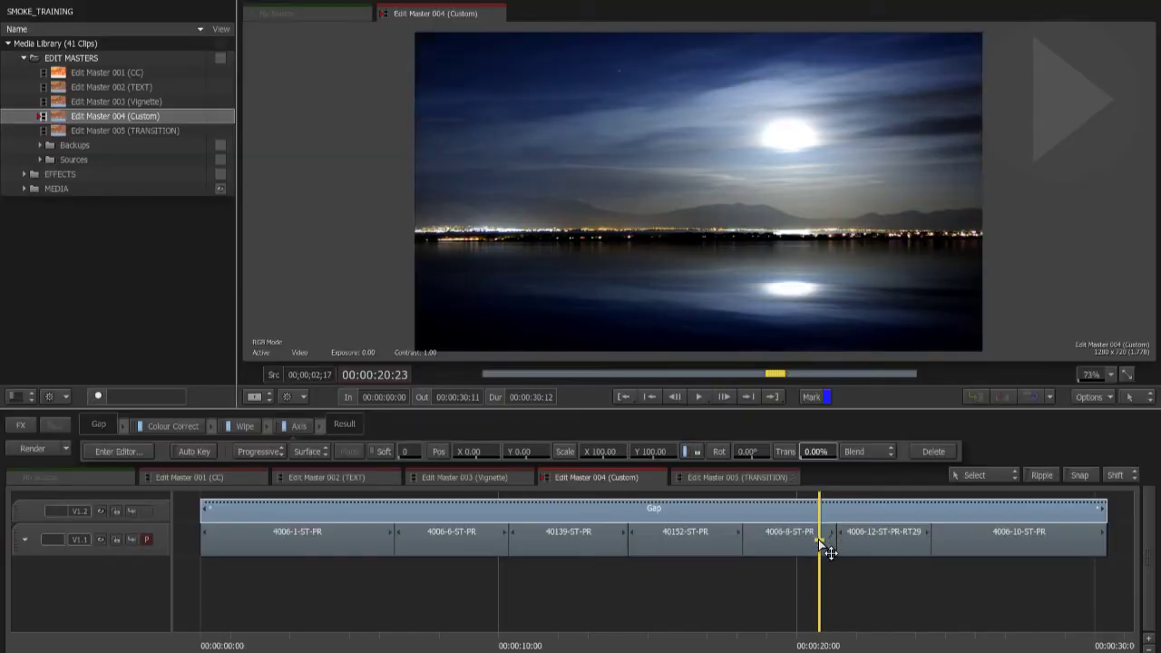
pyautogui.click(821, 519)
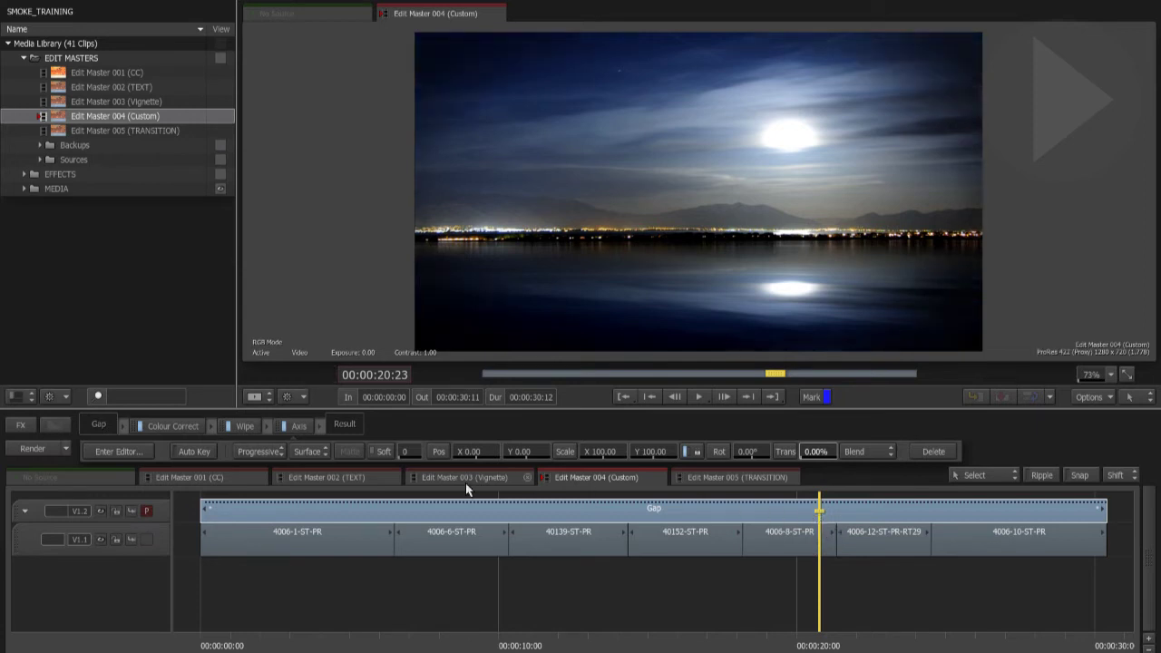
pyautogui.click(719, 480)
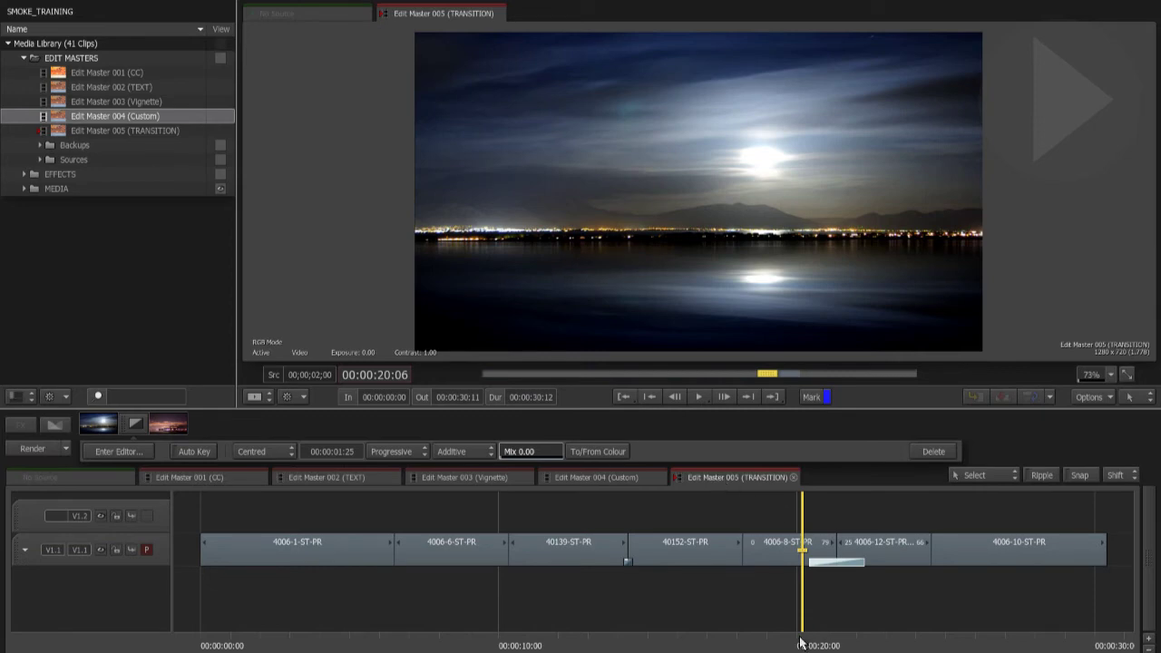
# Step: Mark the dissolve's range with X, then Shift+X on V1.2 to cut a matching gap segment
pyautogui.moveTo(800, 639)
pyautogui.mouseDown()
pyautogui.moveTo(864, 637)
pyautogui.moveTo(795, 629)
pyautogui.moveTo(876, 622)
pyautogui.moveTo(790, 622)
pyautogui.moveTo(861, 623)
pyautogui.moveTo(806, 622)
pyautogui.mouseUp()
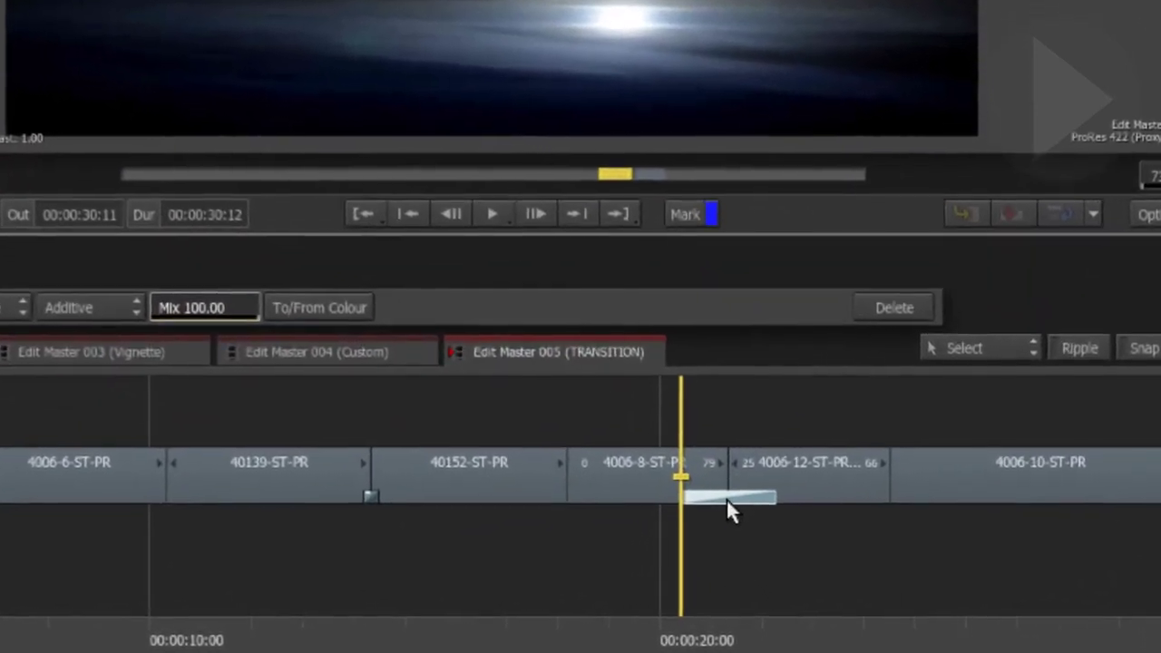
pyautogui.press('x')
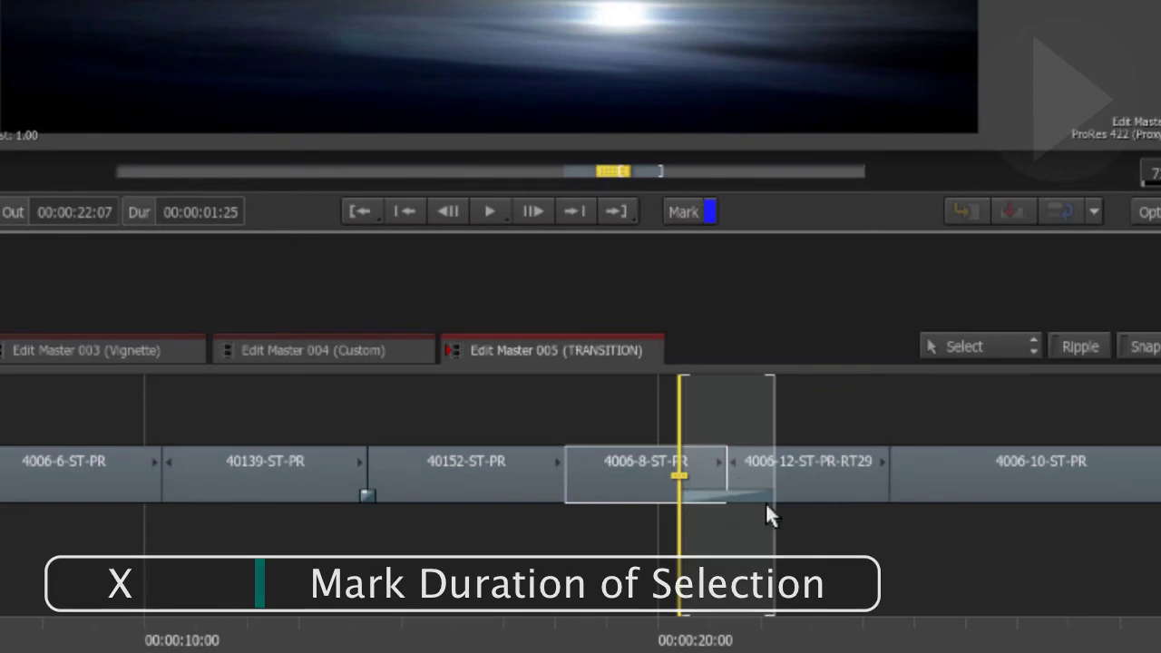
pyautogui.press('Up')
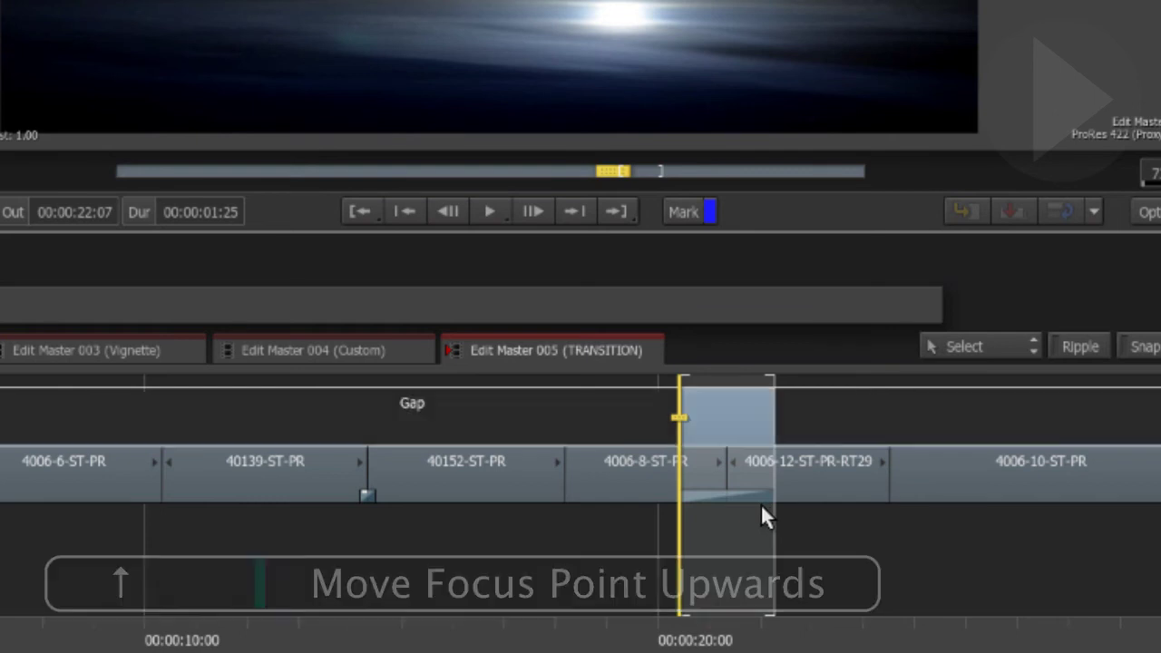
pyautogui.hotkey('shift', 'x')
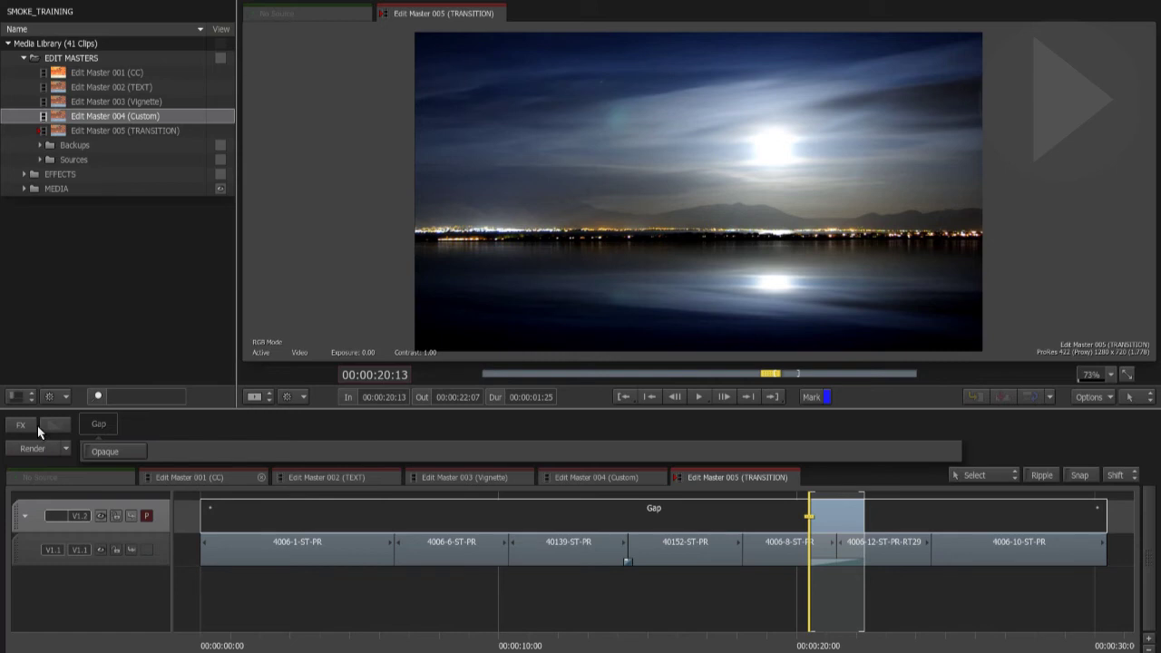
# Step: Add Colour Correct to the gap with Auto Key on and master gain 600 mid-transition
pyautogui.click(22, 425)
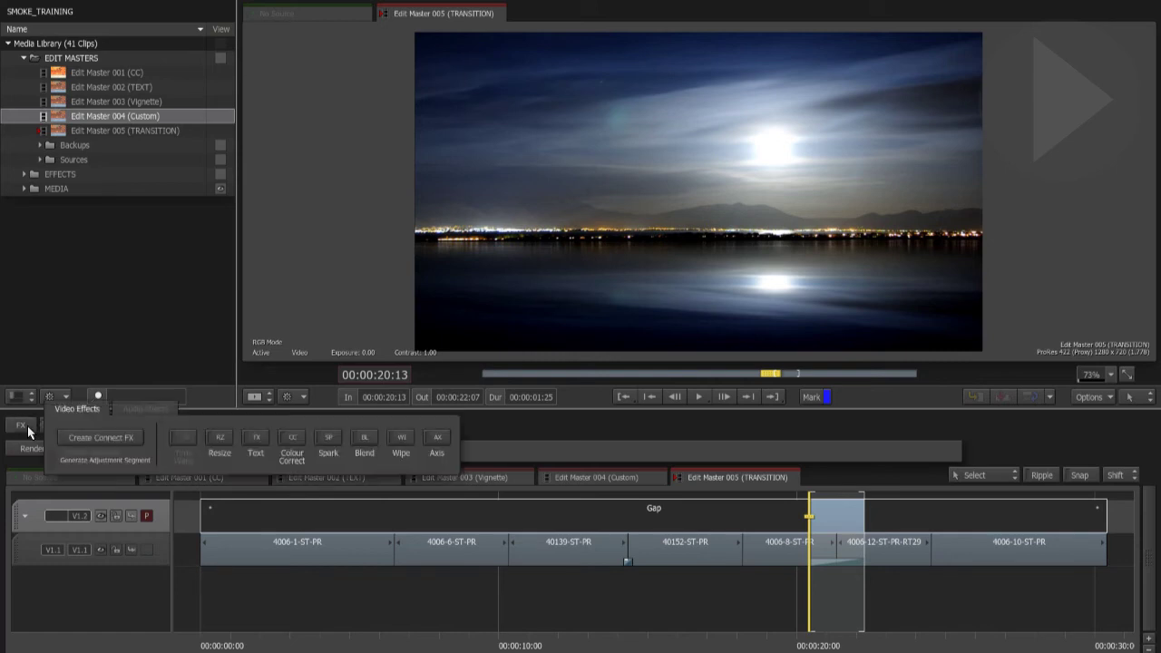
pyautogui.click(293, 438)
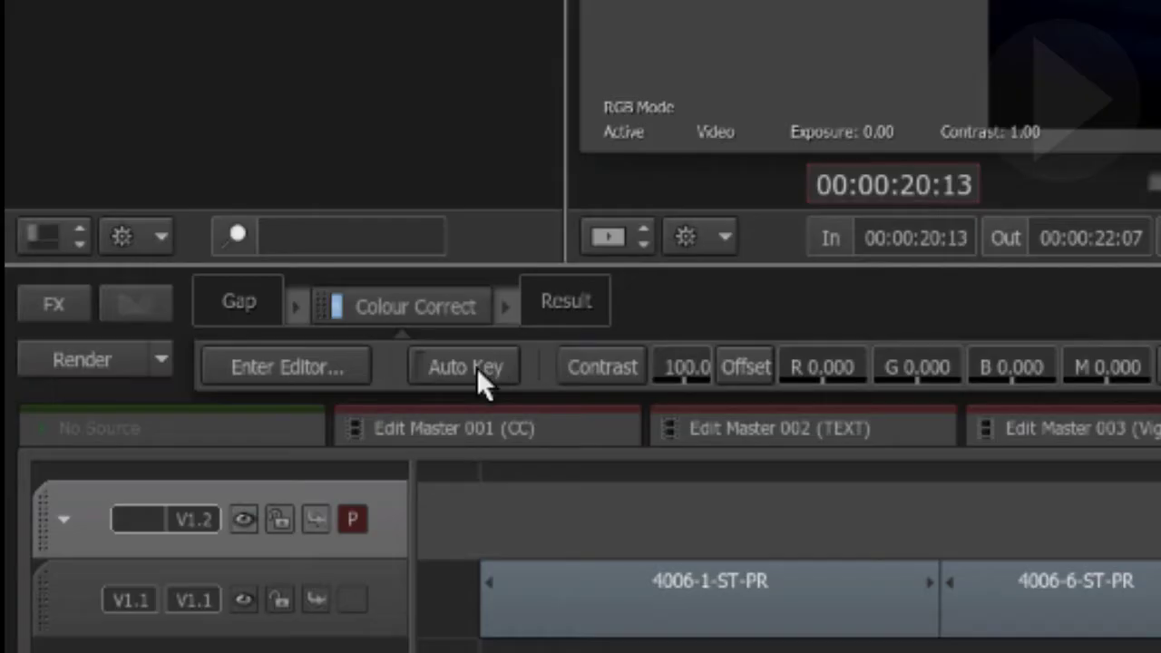
pyautogui.click(199, 453)
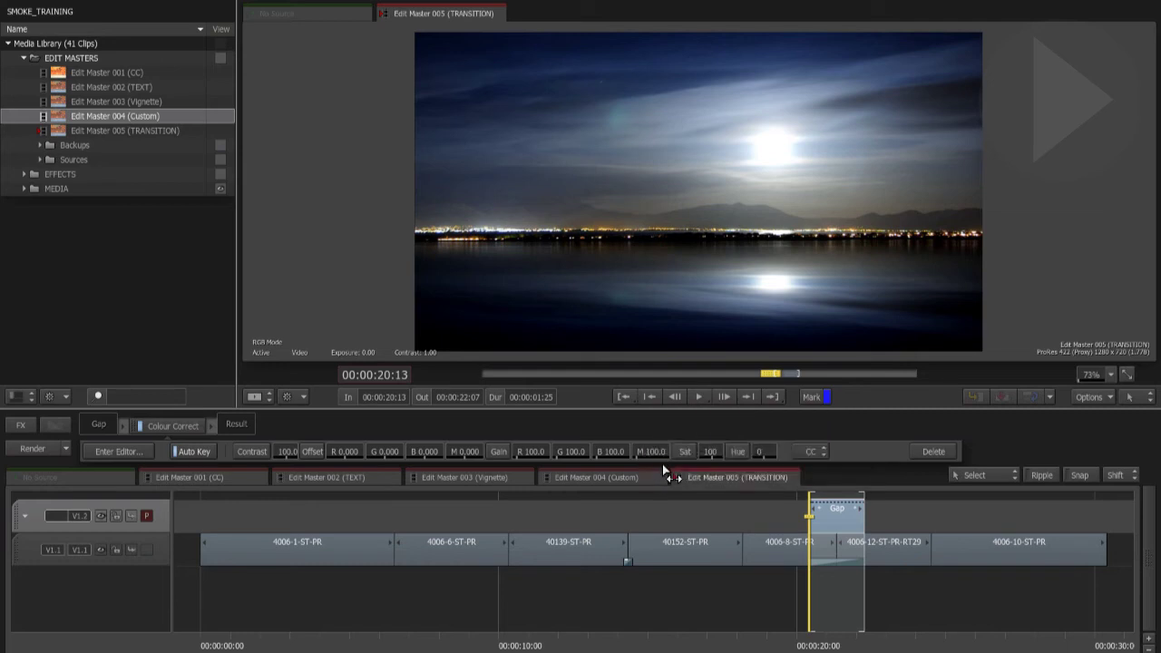
pyautogui.moveTo(814, 646); pyautogui.dragTo(840, 646)
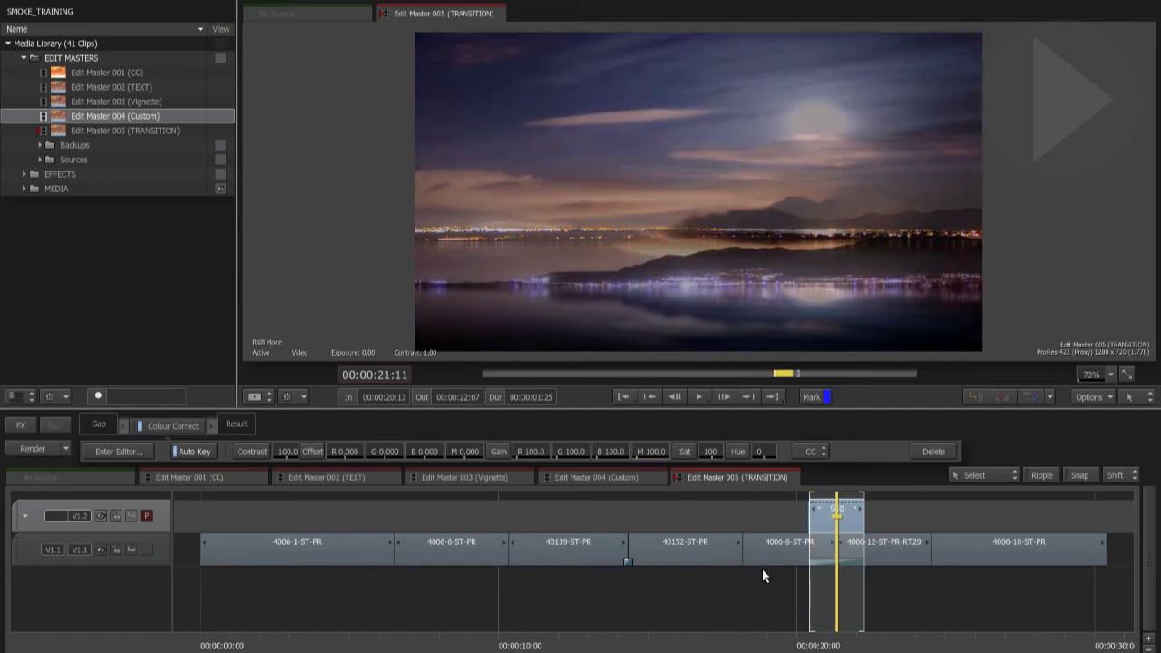
pyautogui.click(653, 452)
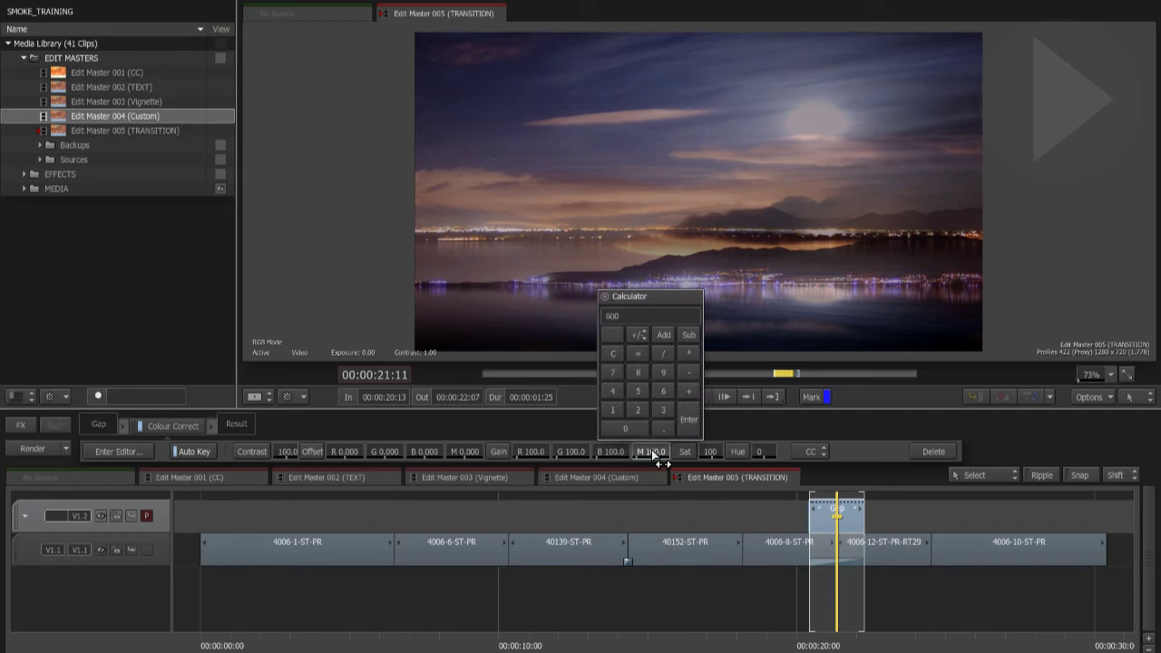
pyautogui.write('600')
pyautogui.press('Return')
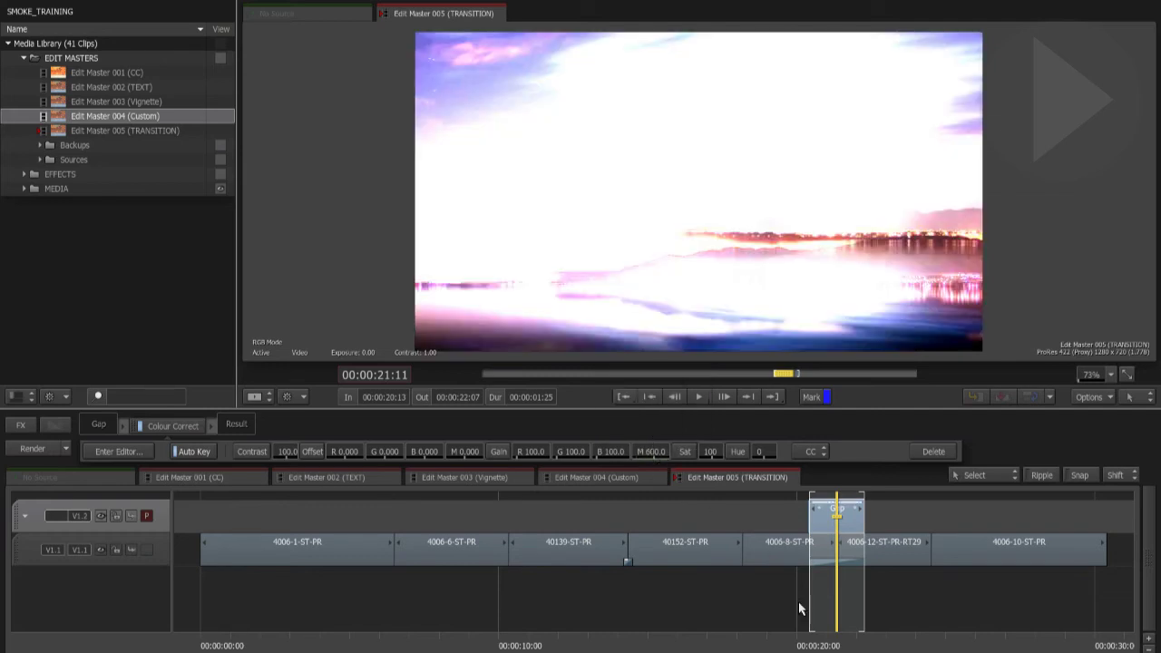
# Step: Keyframe master gain back to its default 100 at the transition's end
pyautogui.moveTo(833, 648); pyautogui.dragTo(863, 650)
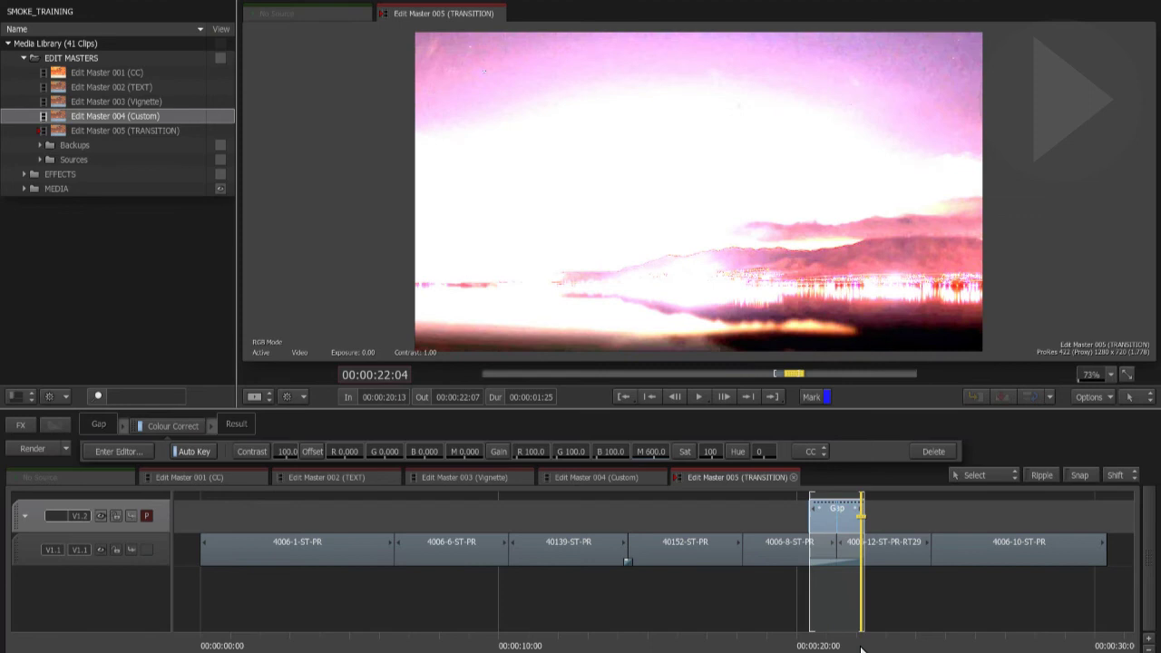
pyautogui.rightClick(652, 457)
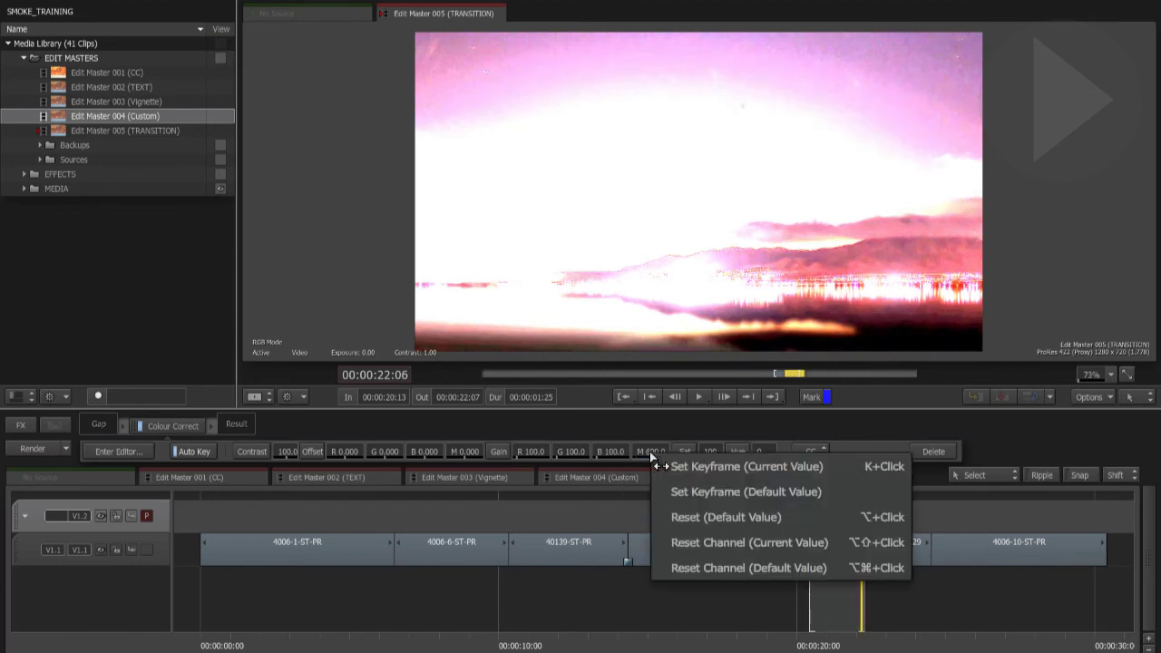
pyautogui.click(723, 494)
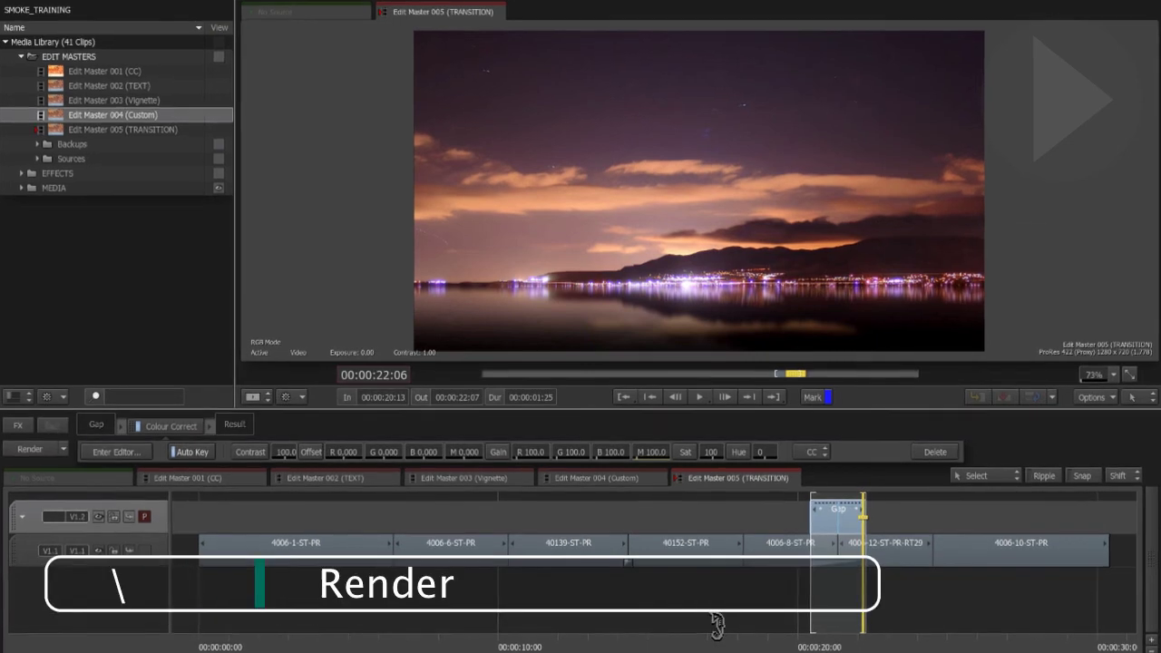
pyautogui.press('space')
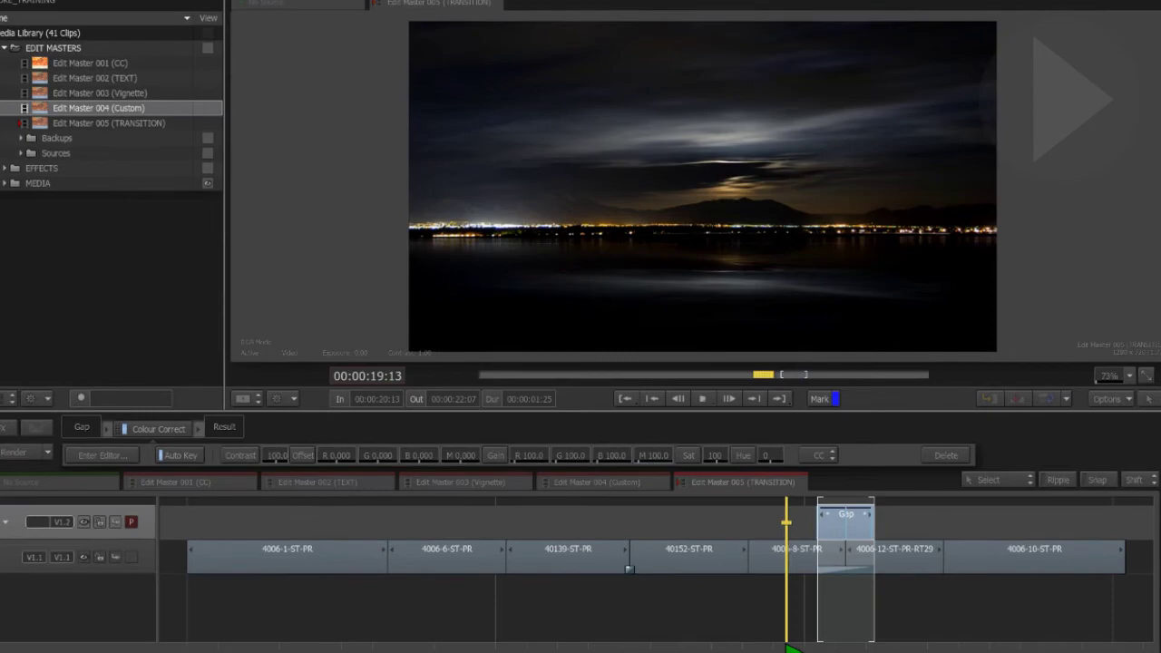